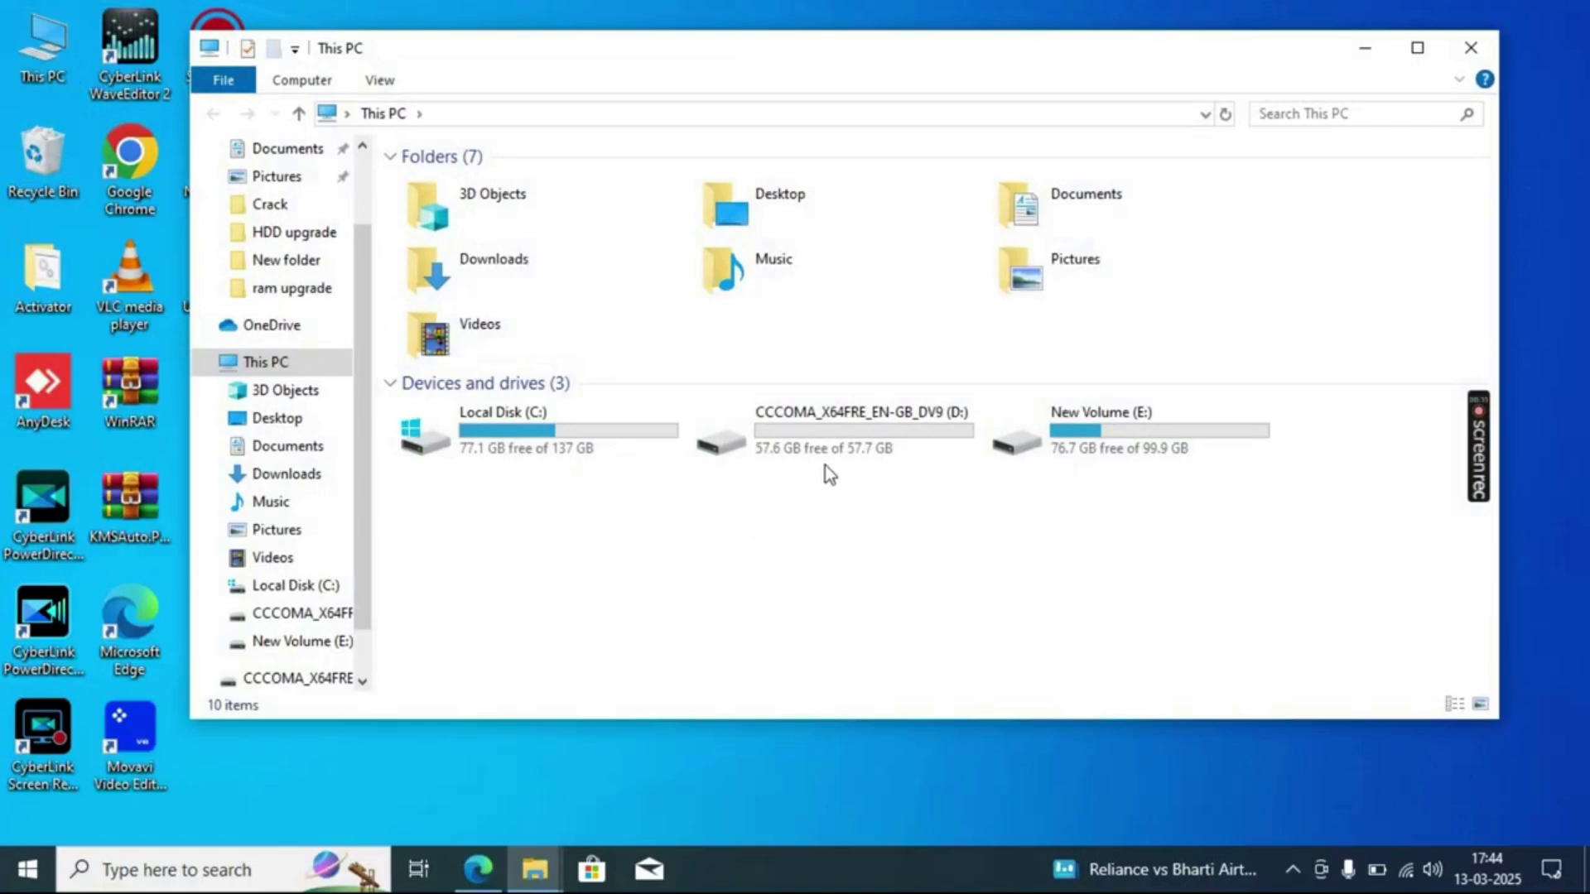
# - Check the contents of the USB drive CCCOMA_X64FRE_EN-GB_DV9 (D:) and close its window
pyautogui.doubleClick(825, 452)
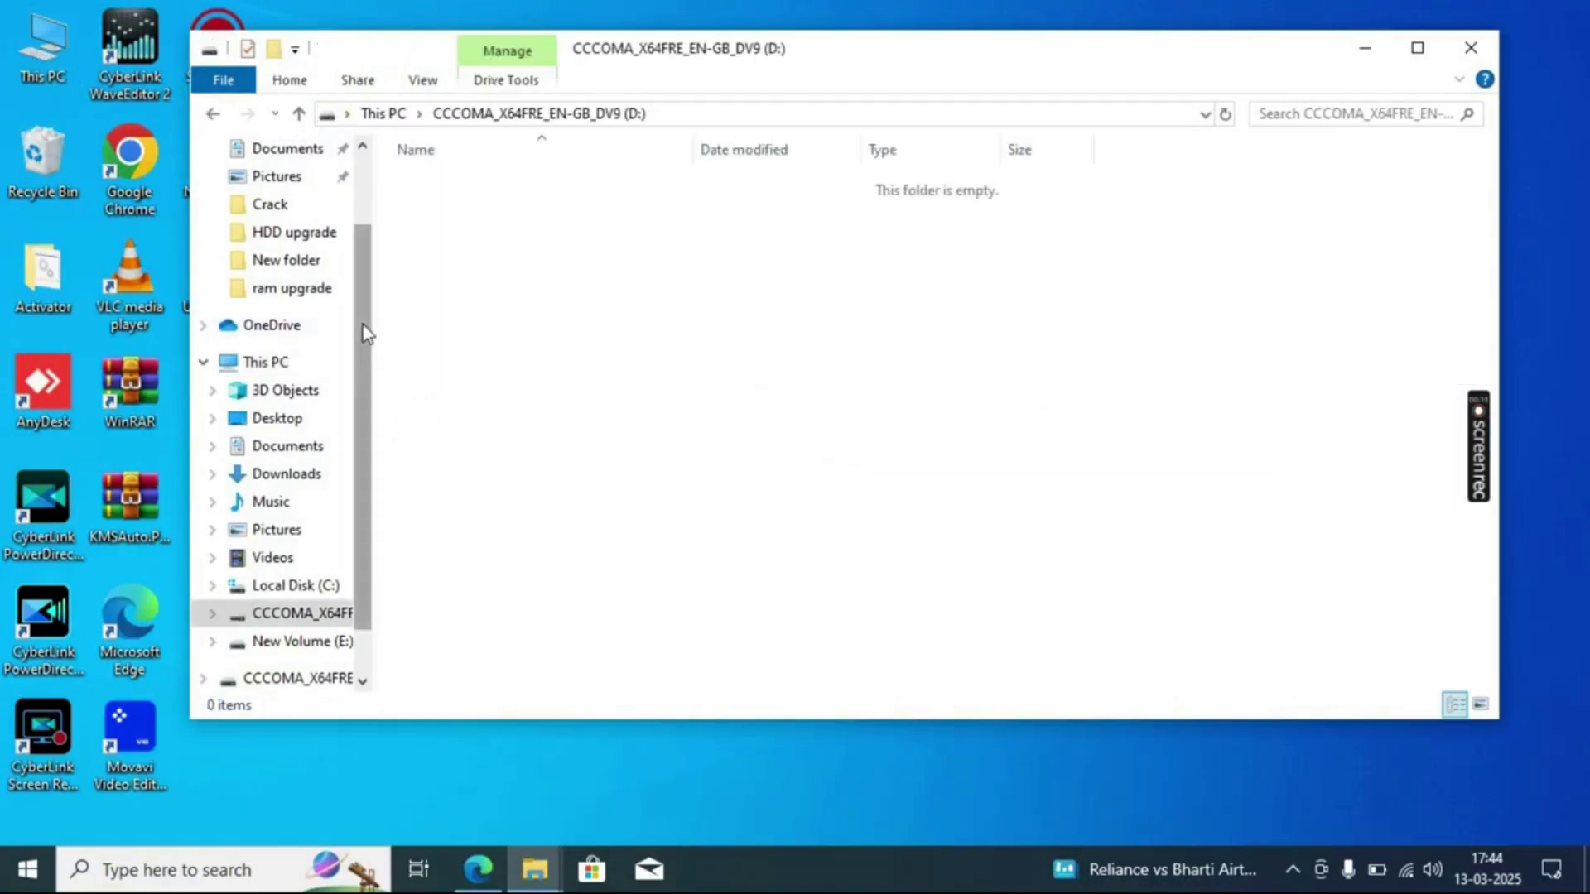
pyautogui.scroll(2, 362, 281)
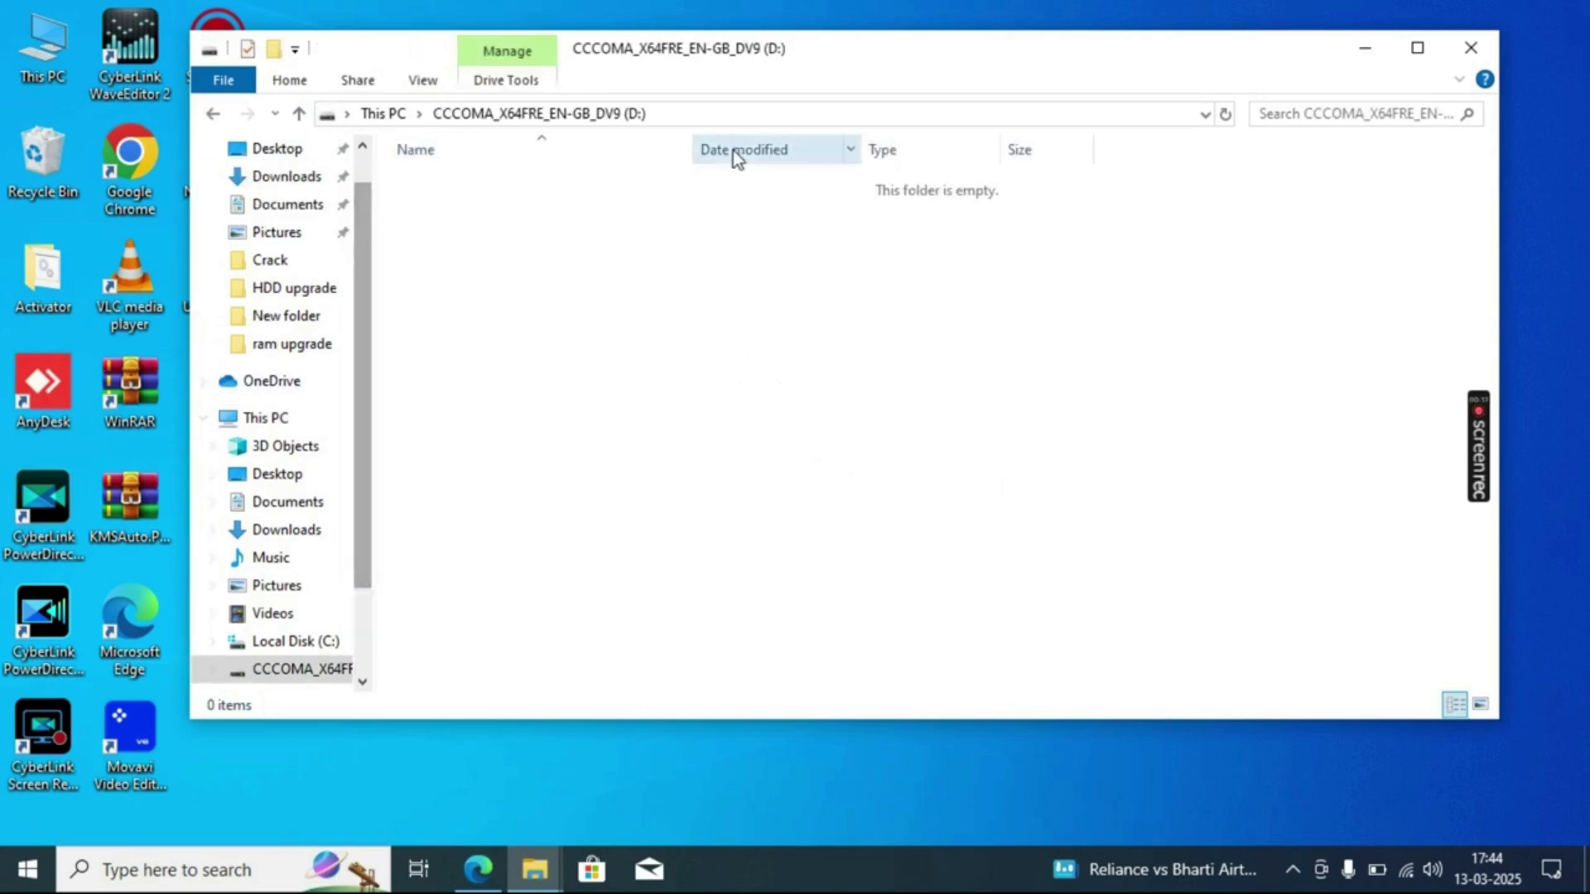
pyautogui.click(1472, 48)
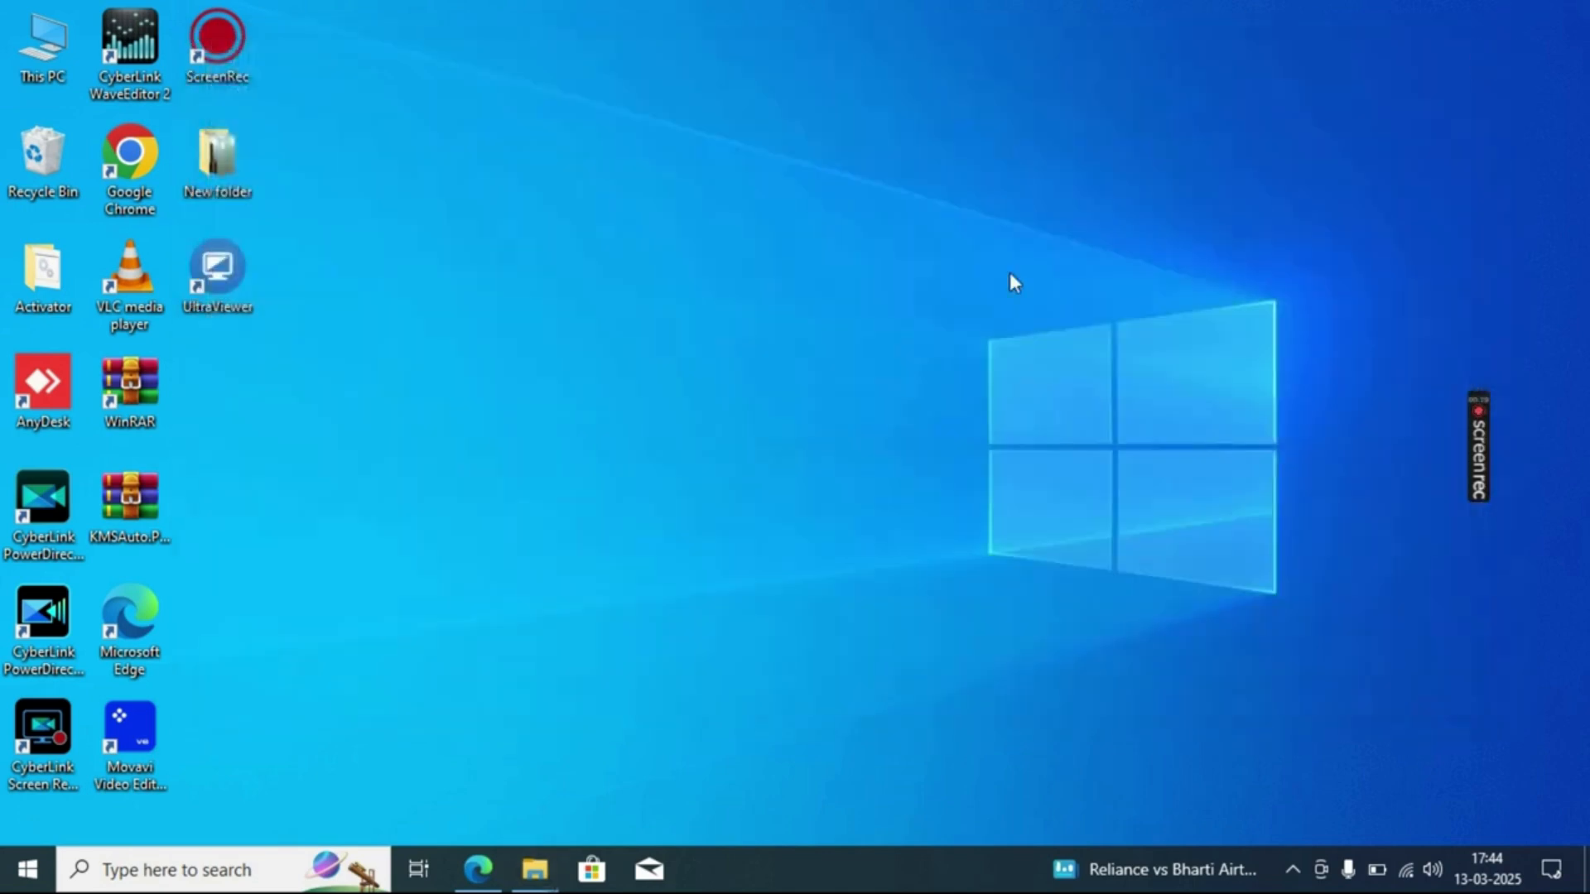
# - Open Google Chrome and run a Google search for "rufus download"
pyautogui.doubleClick(123, 202)
pyautogui.click(522, 74)
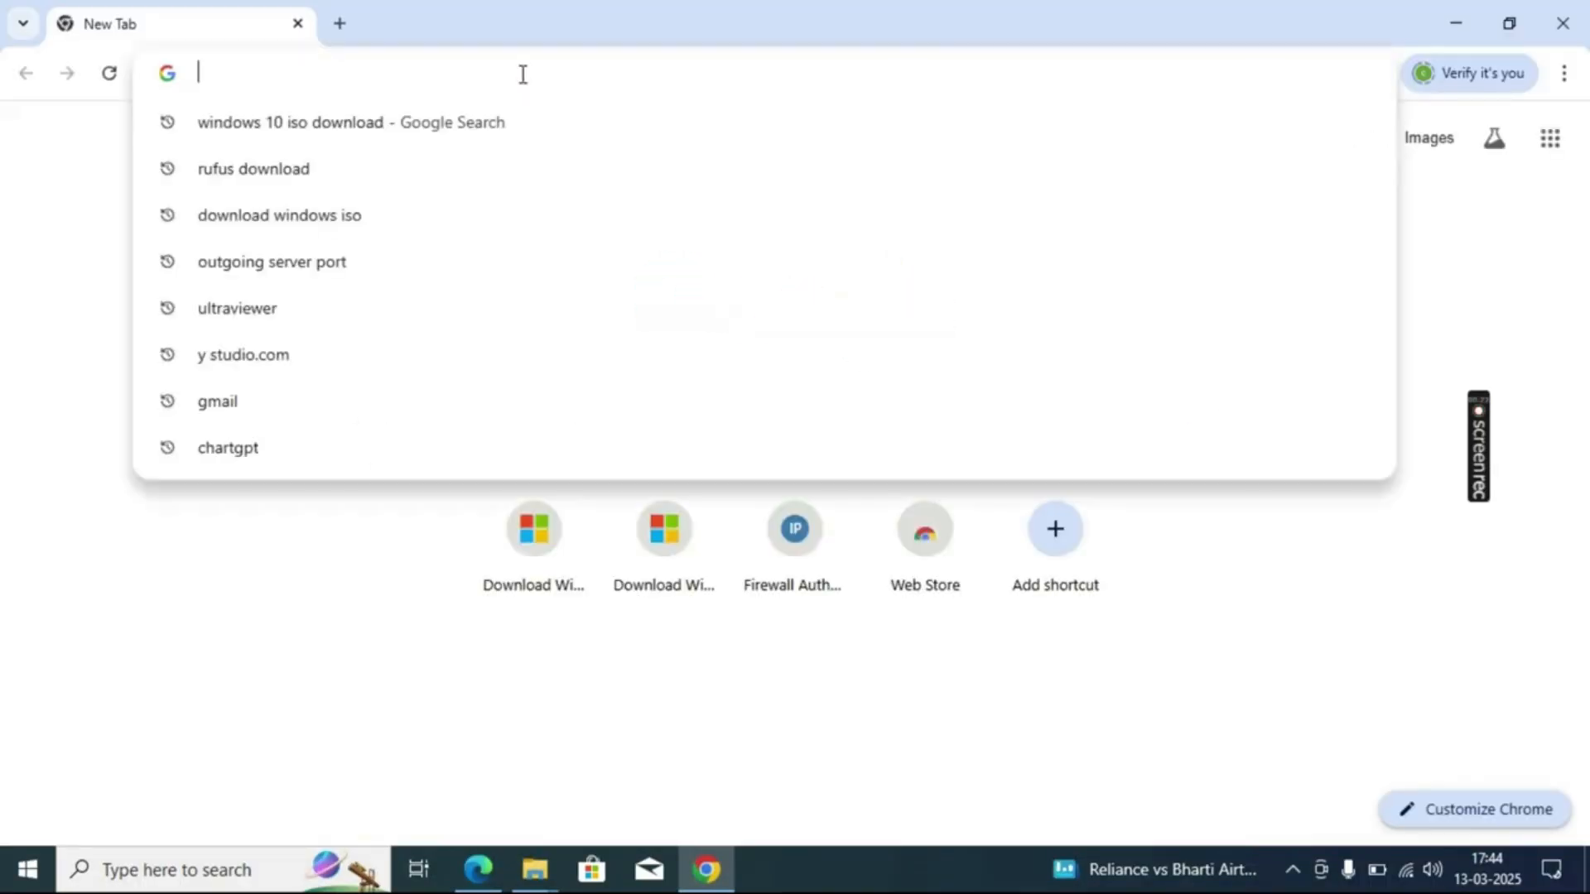
pyautogui.write('re')
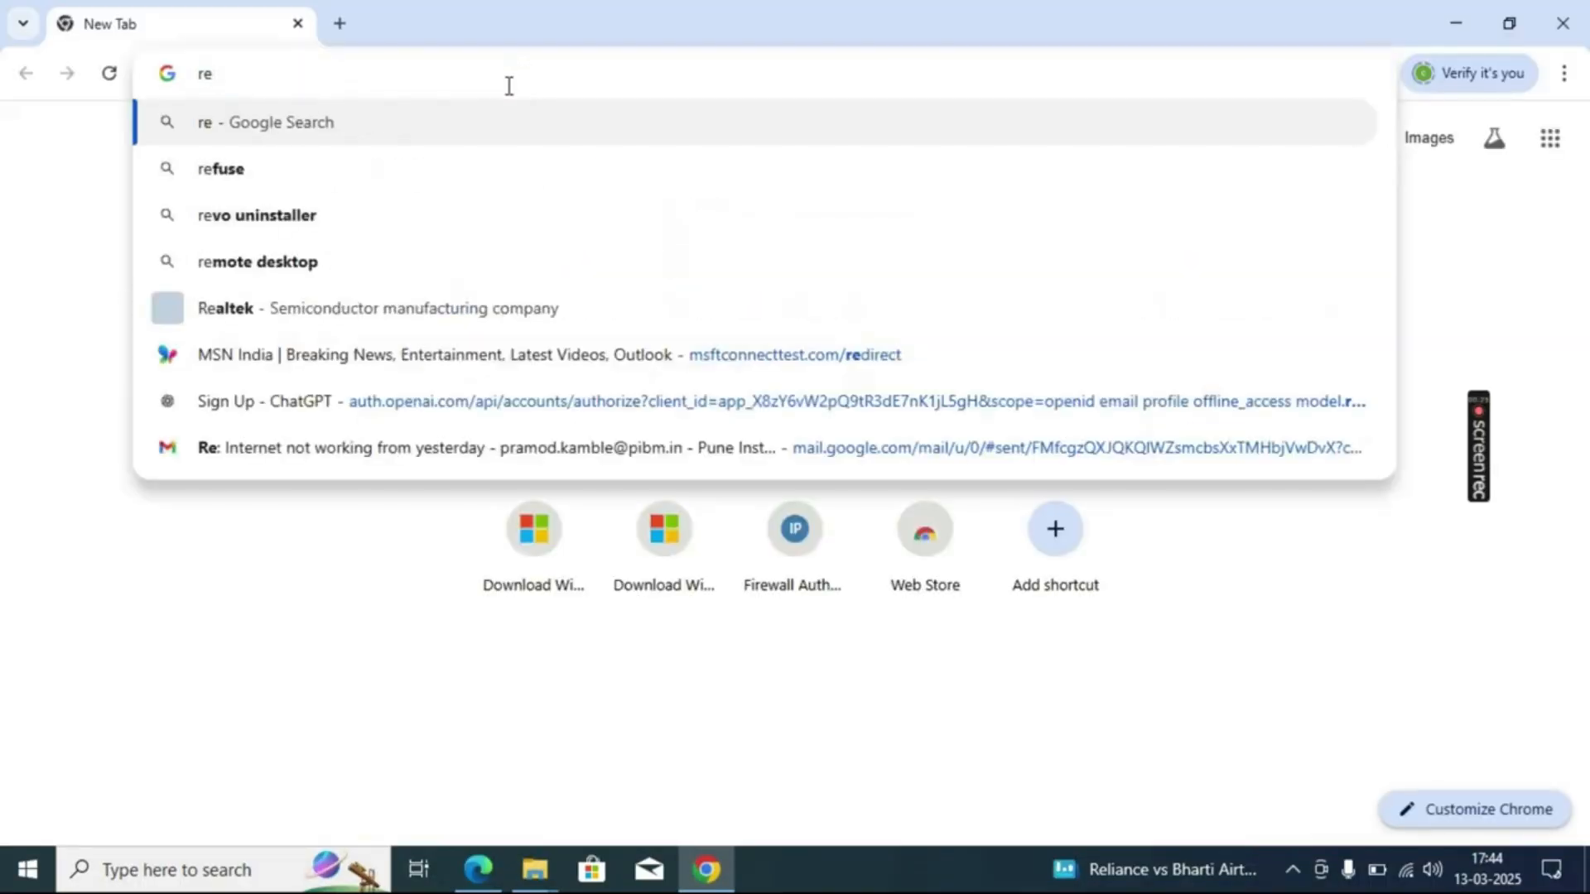
pyautogui.click(262, 169)
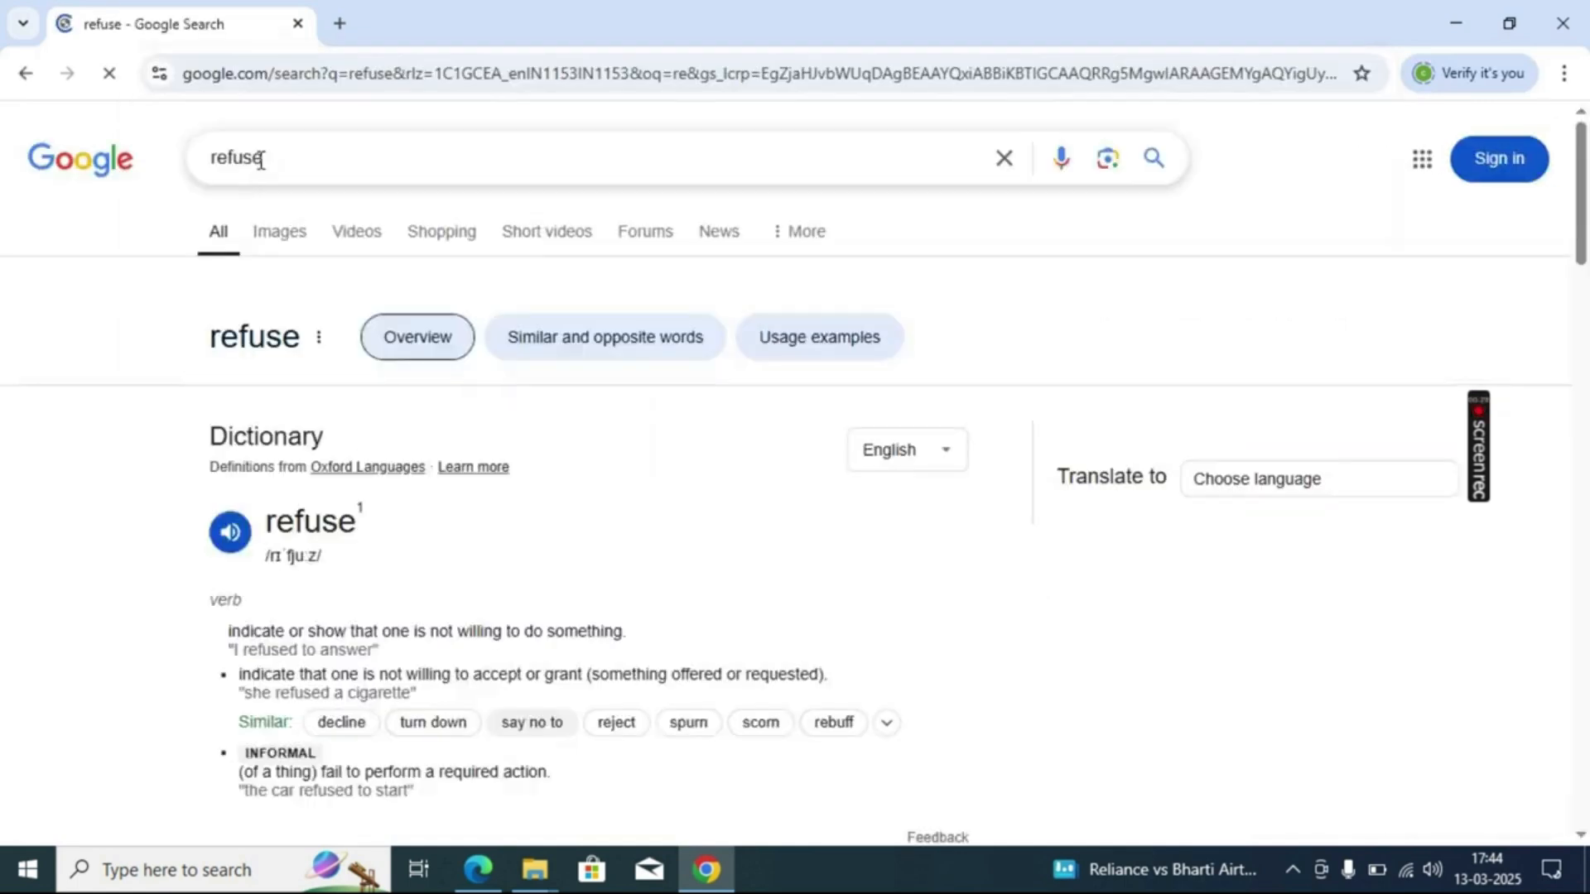
pyautogui.click(289, 165)
pyautogui.write('dowmn')
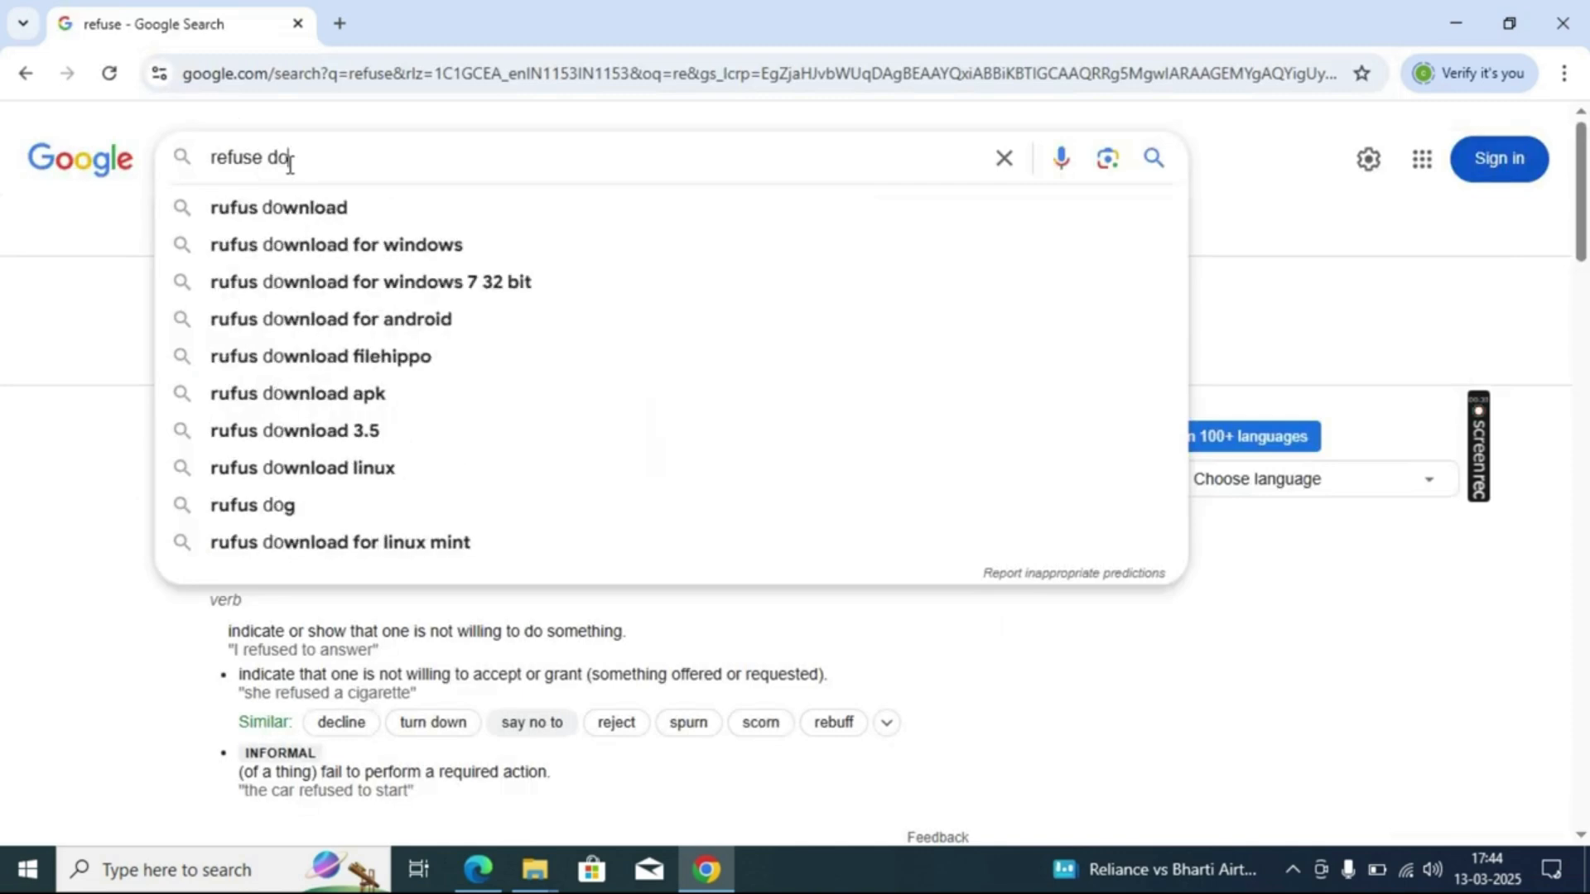
pyautogui.press('Down')
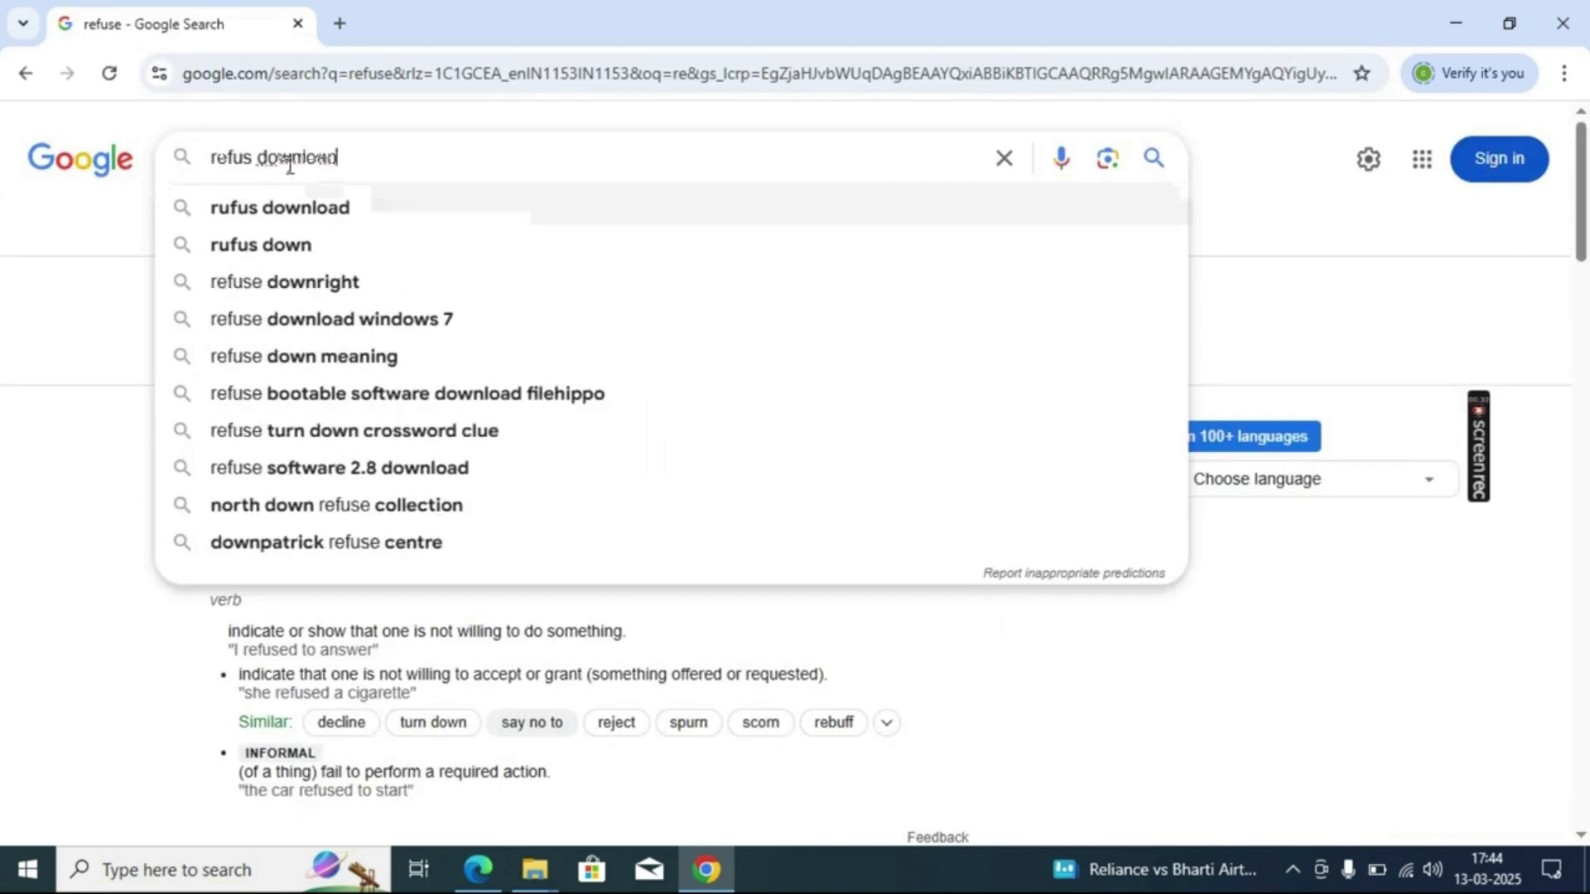
pyautogui.press('Return')
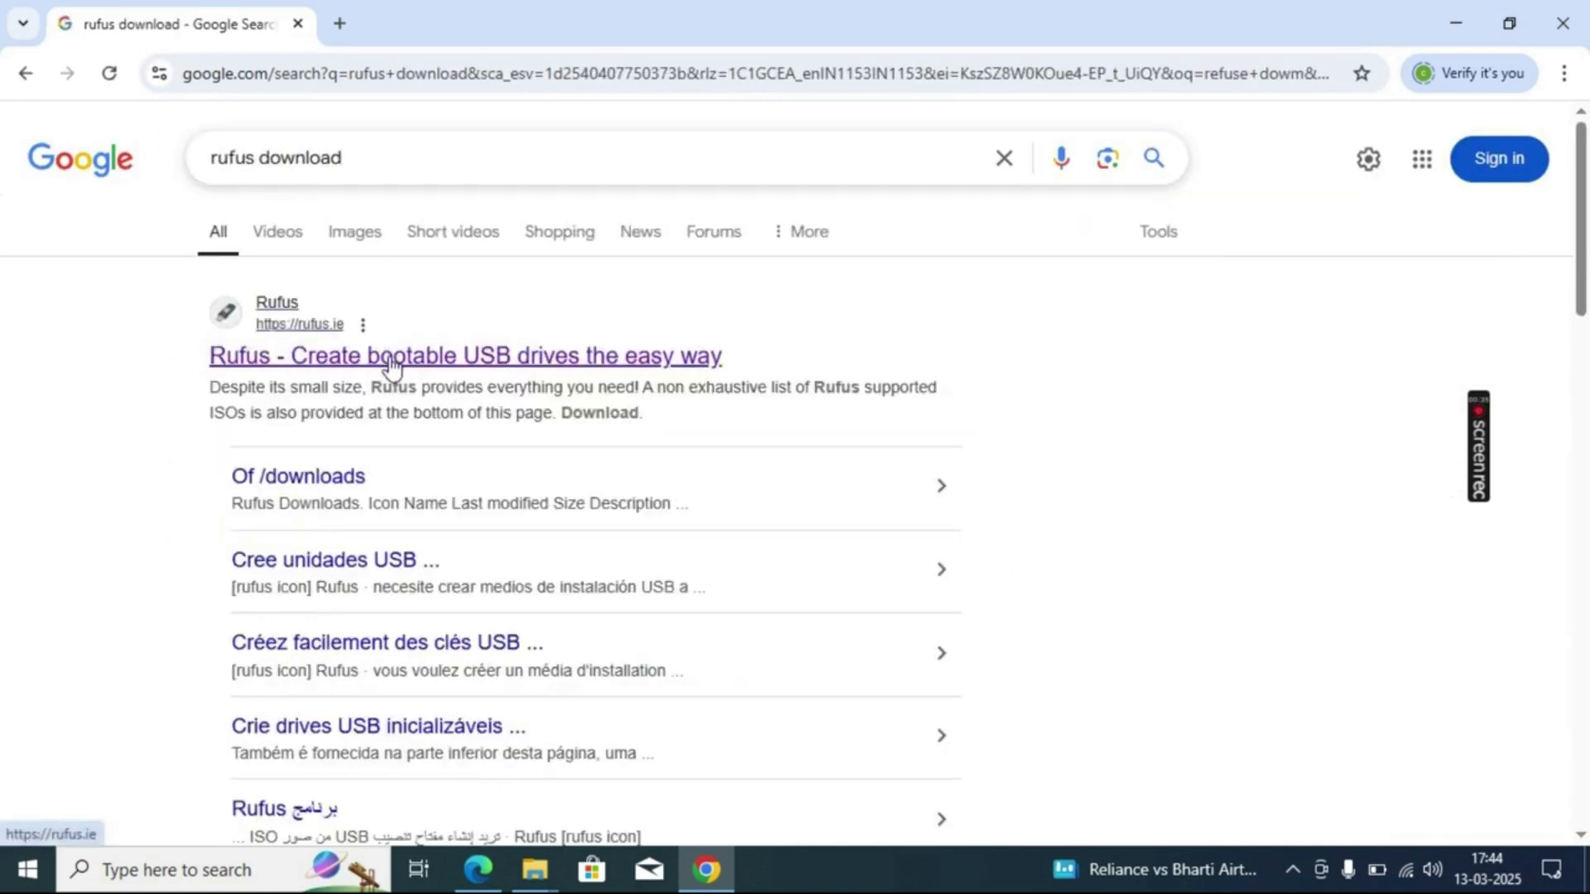
# - Download the standard Windows x64 file rufus-4.6.exe from the official Rufus site and show it in its download folder
pyautogui.click(389, 358)
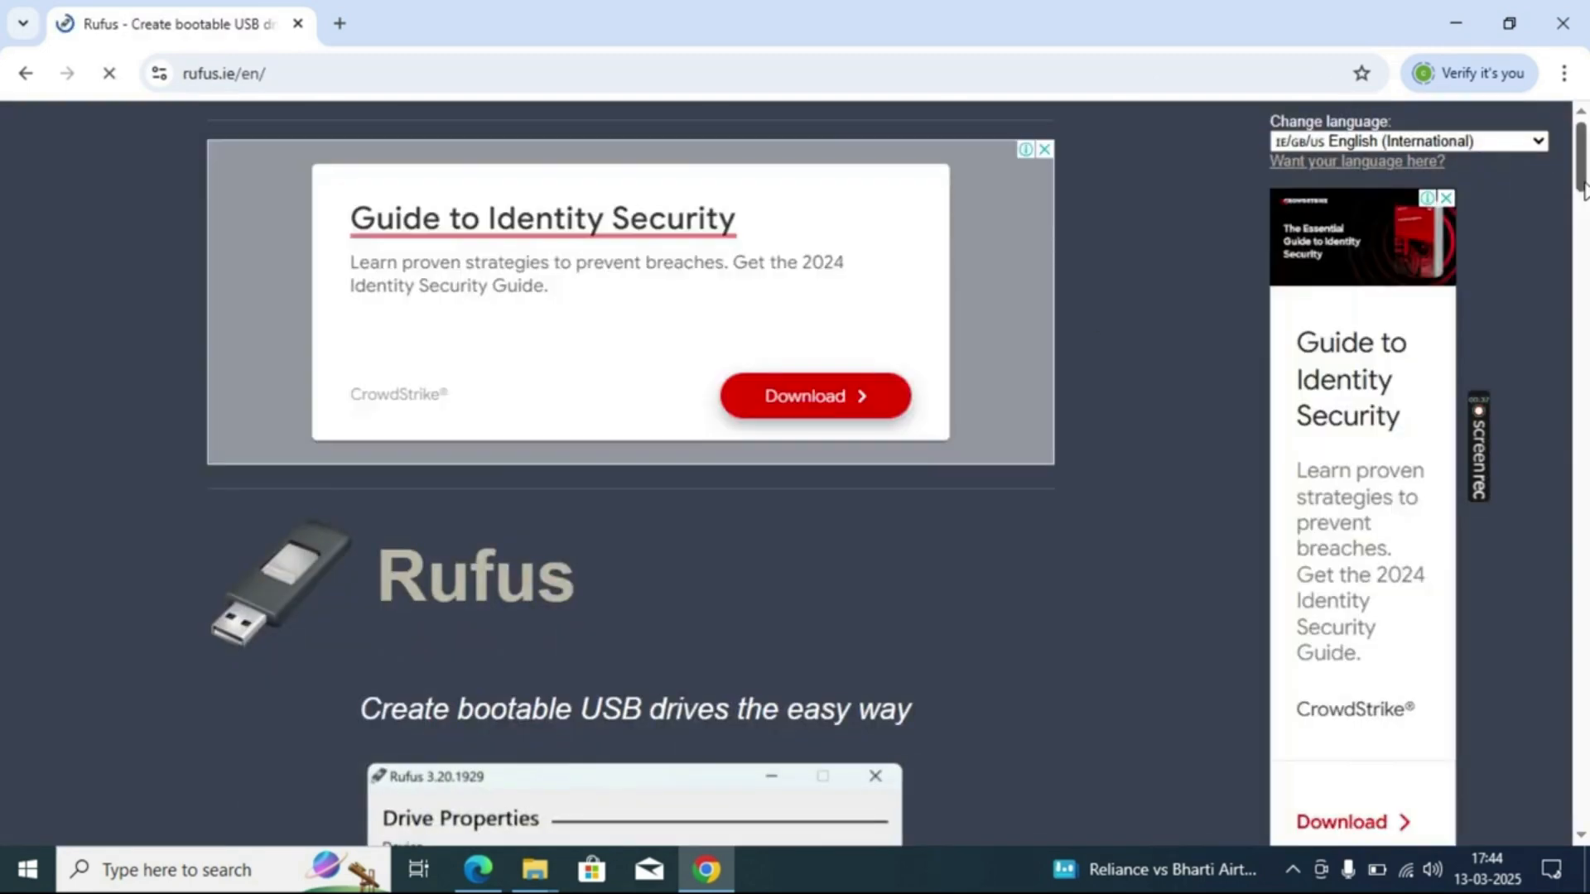
pyautogui.moveTo(1584, 190); pyautogui.dragTo(1584, 373)
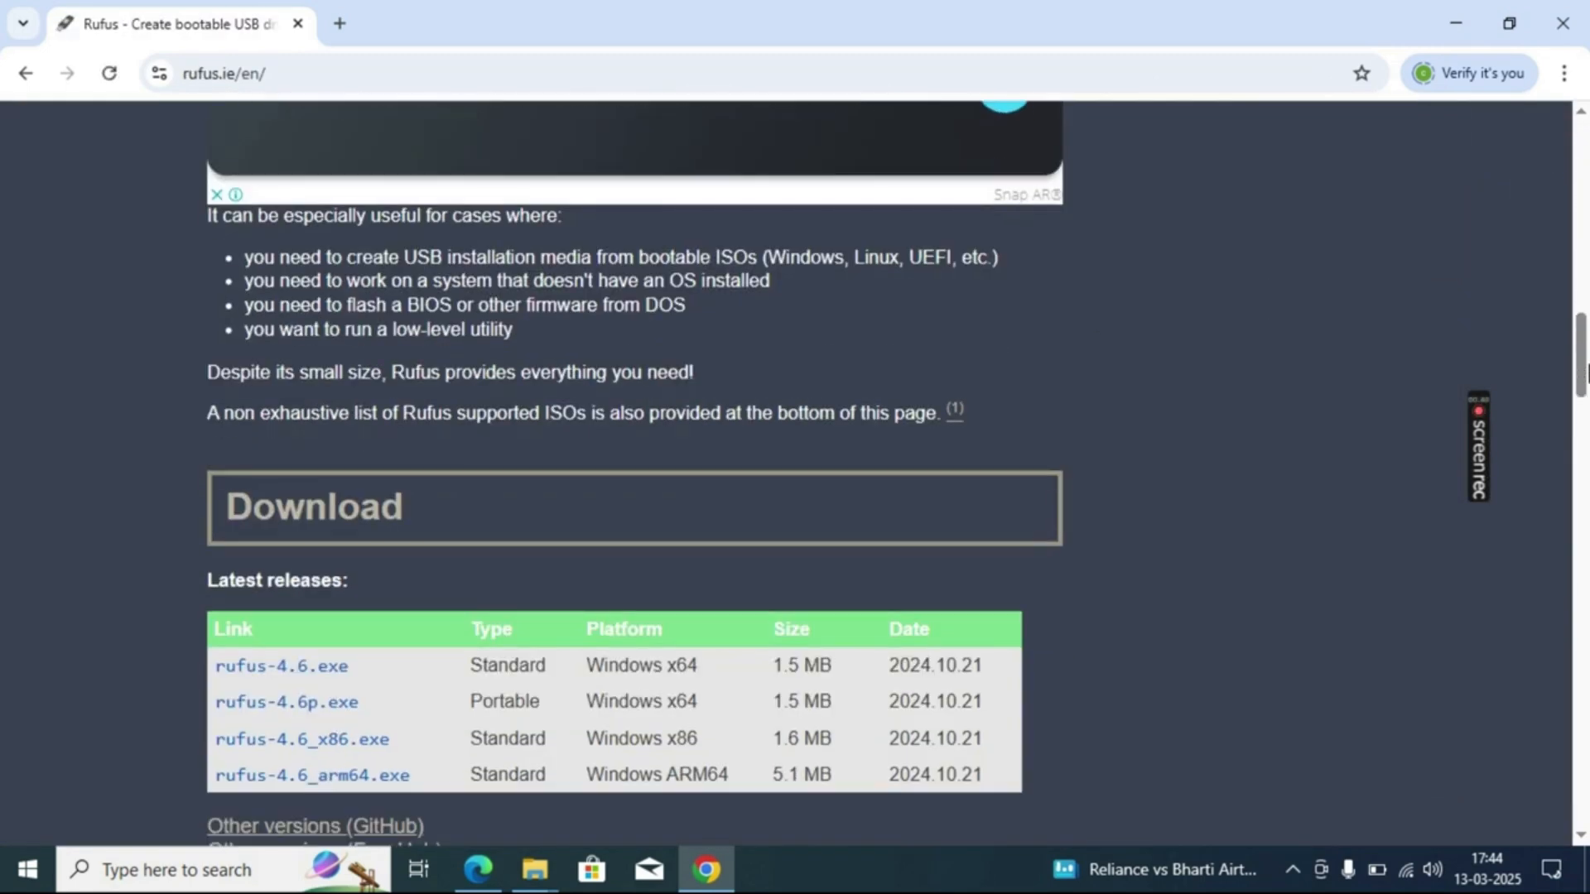
pyautogui.click(258, 676)
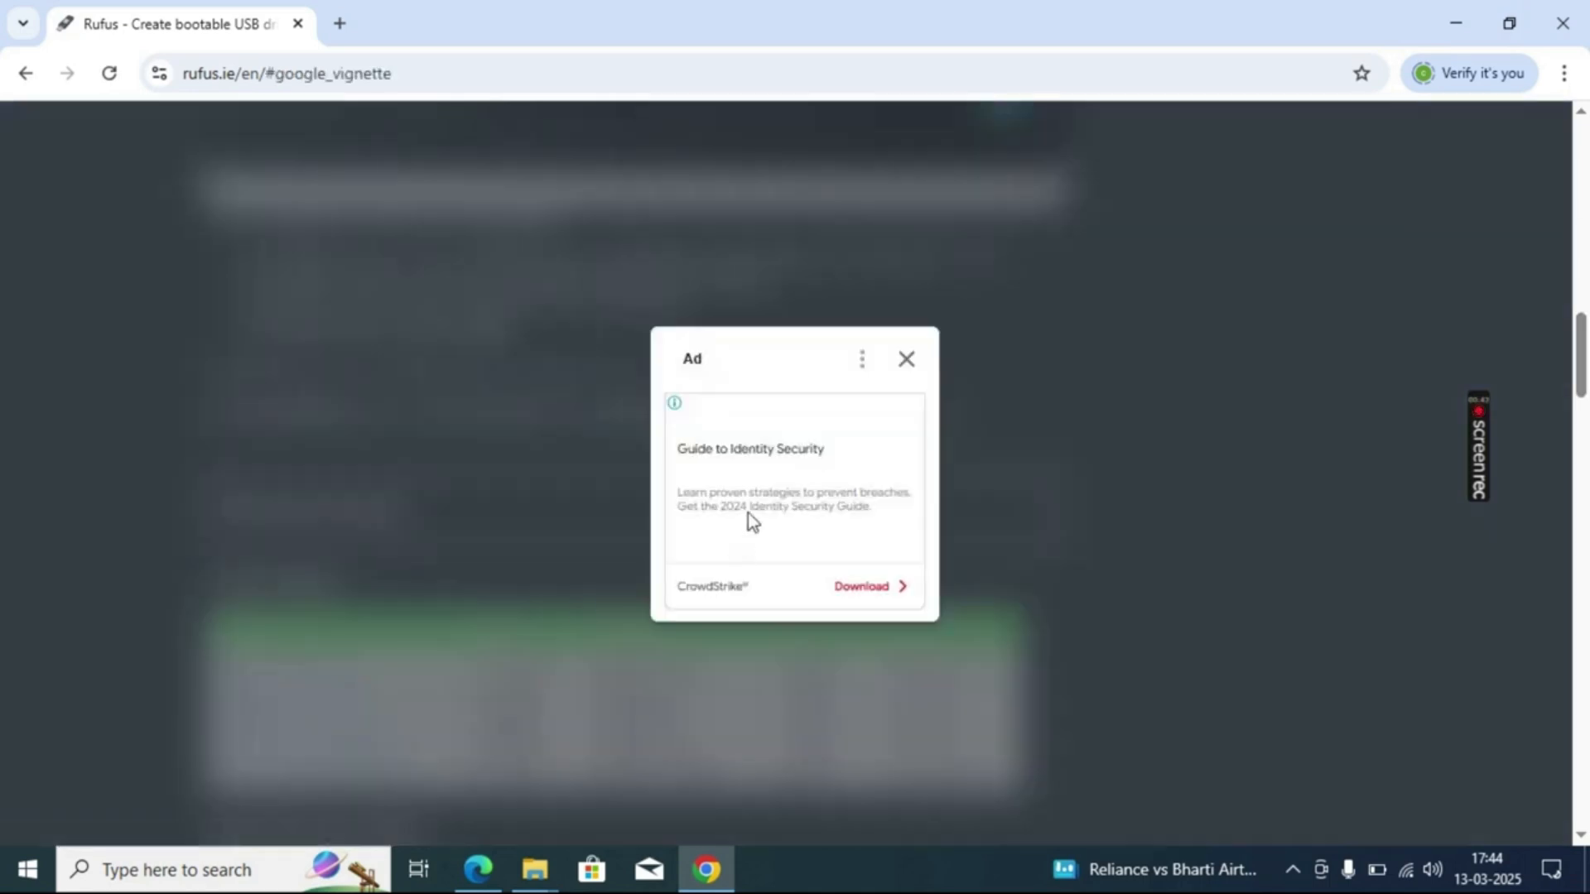
pyautogui.click(908, 363)
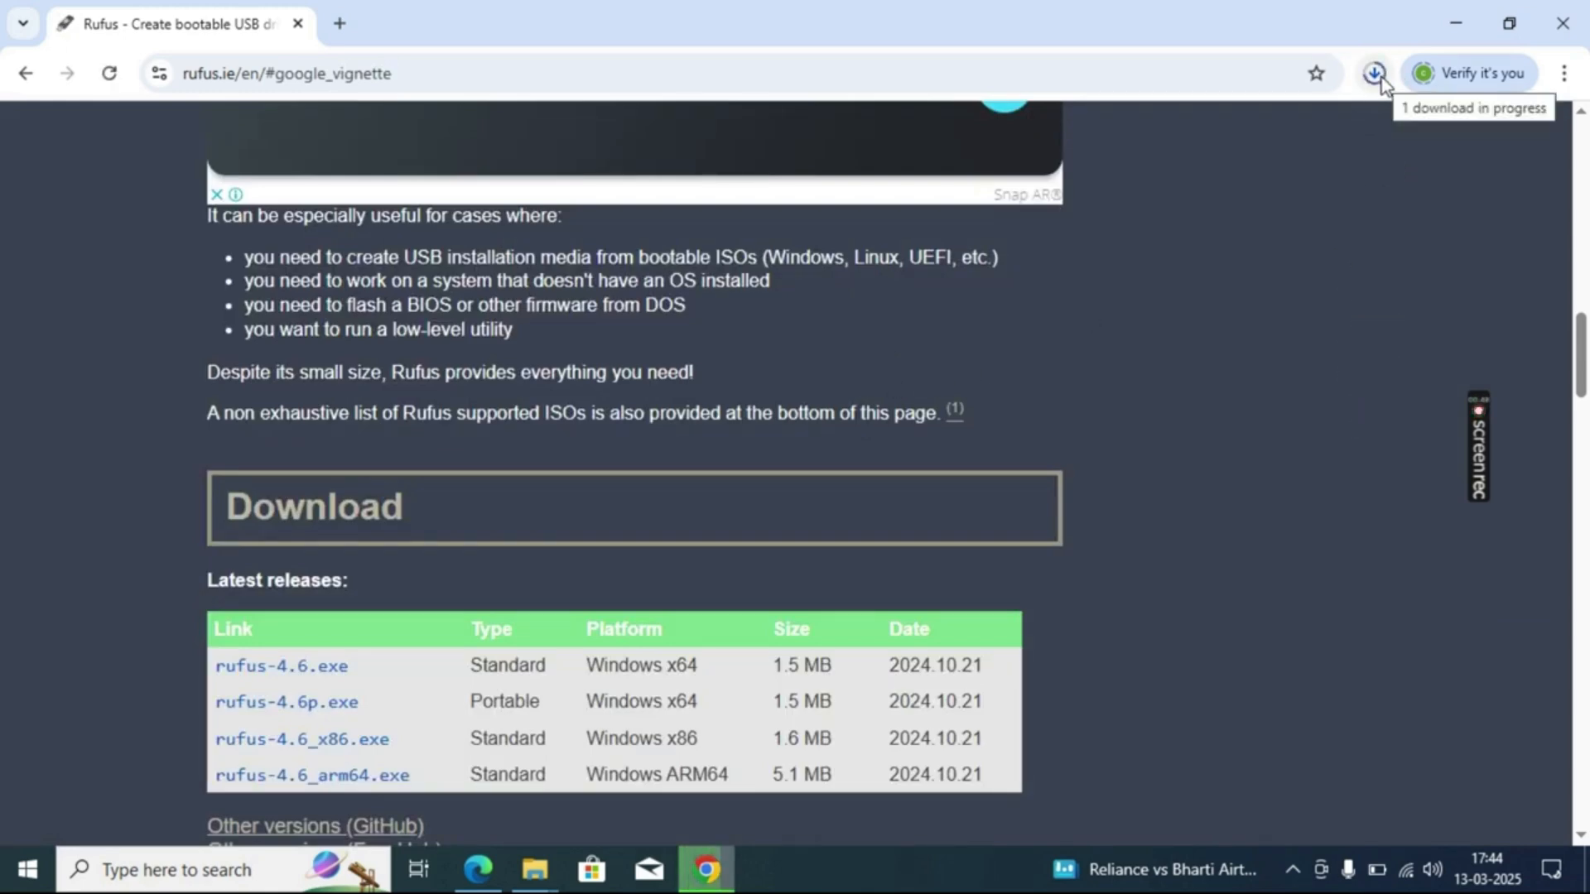
pyautogui.click(1375, 74)
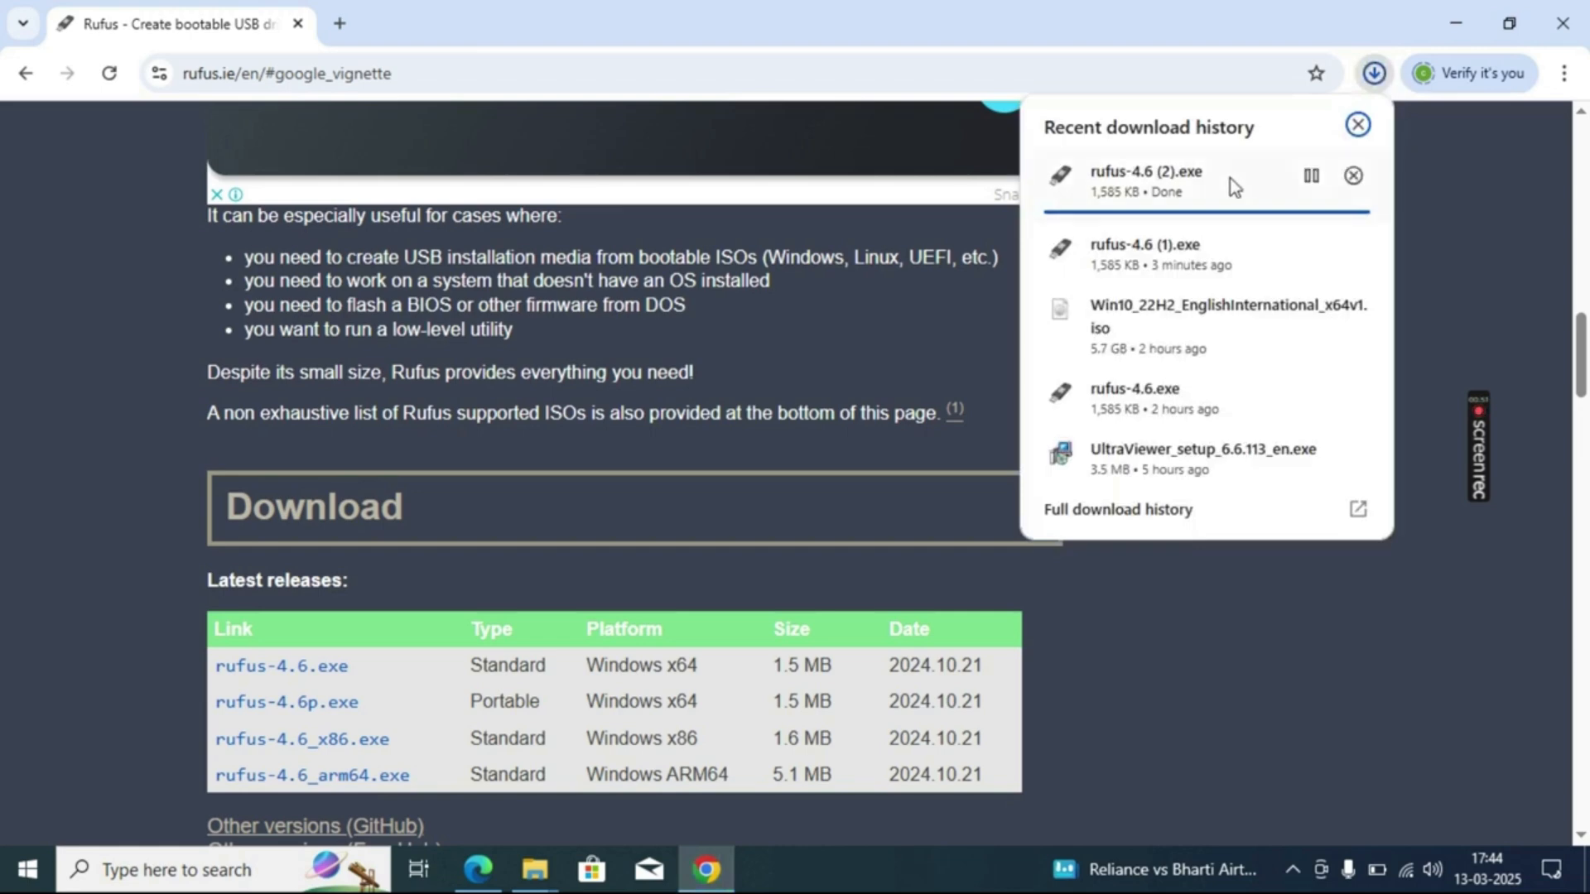
pyautogui.click(1311, 176)
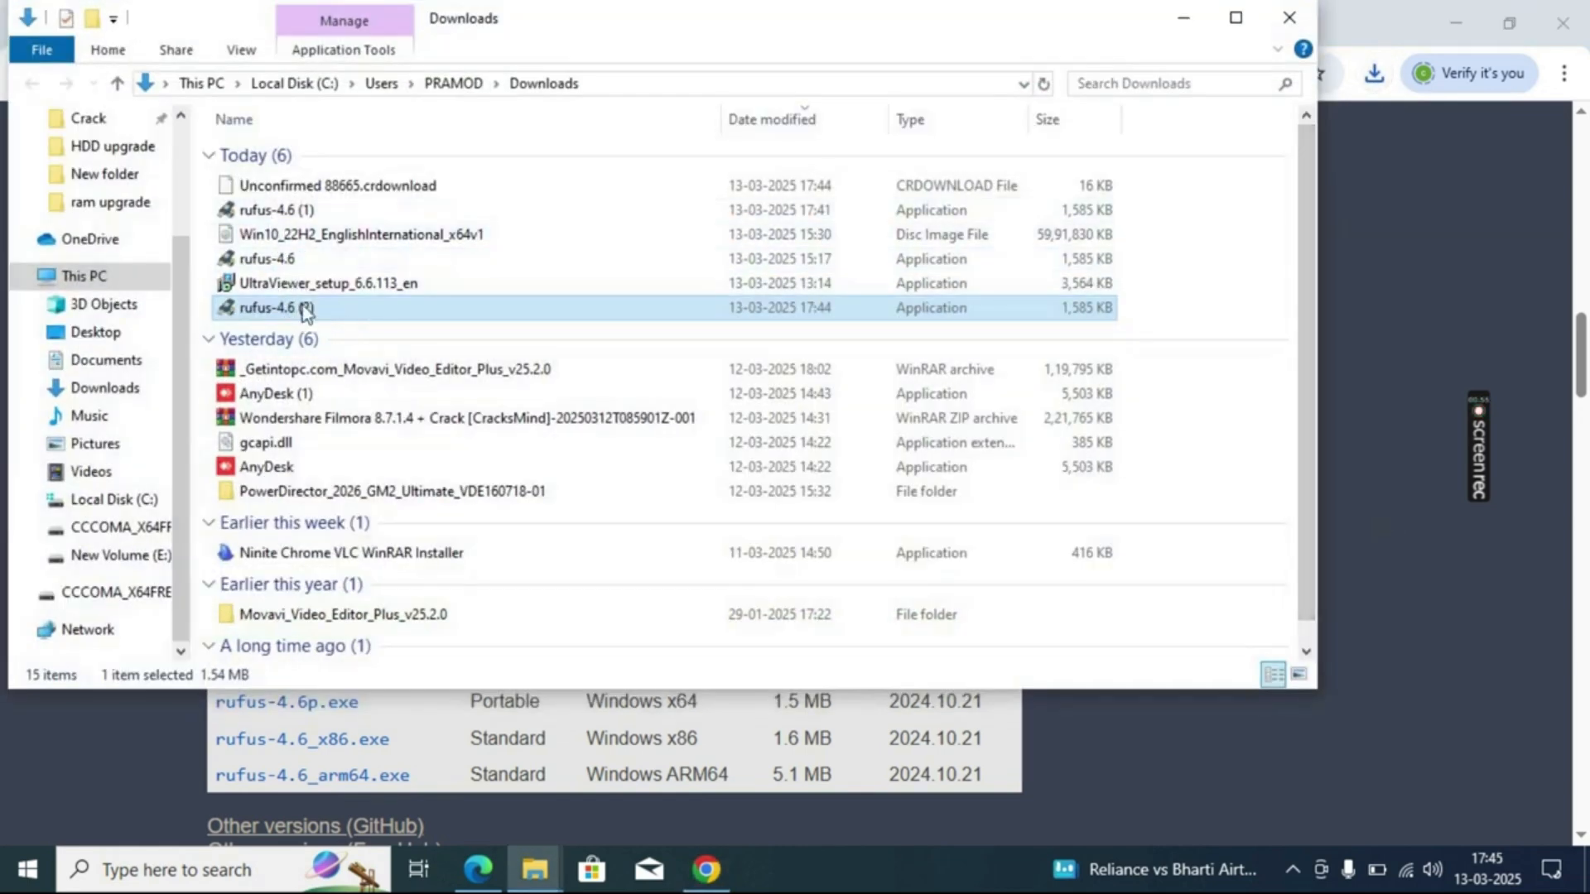
# - Search for "windows 10 iso download" in a new browser tab and open Microsoft's Download Windows 10 Disc Image (ISO File) result
pyautogui.click(344, 26)
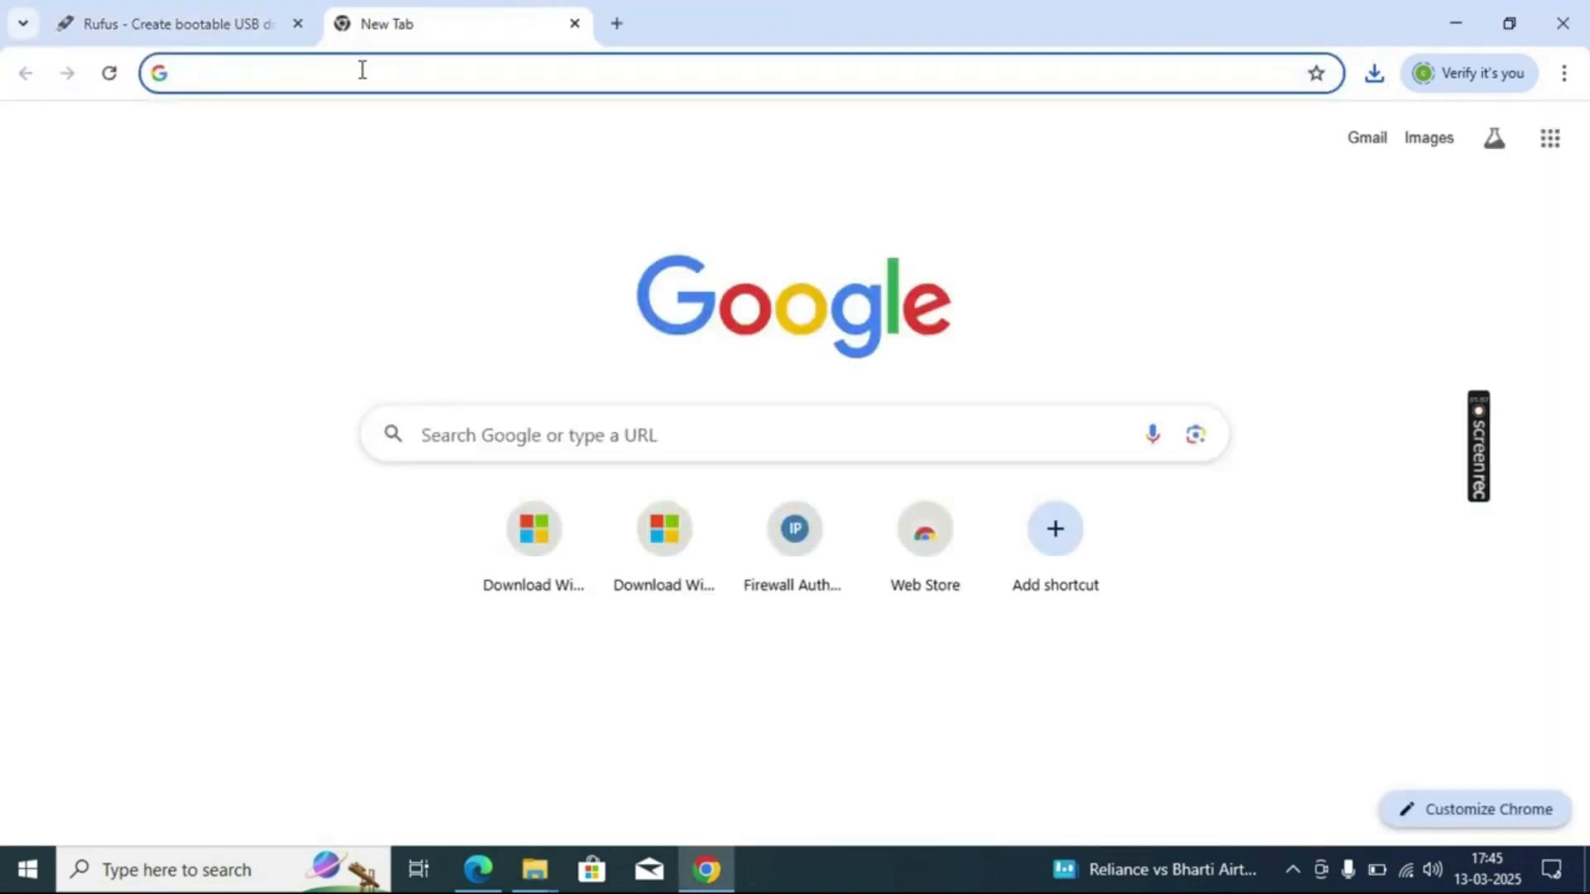
pyautogui.click(362, 71)
pyautogui.write('windows 1')
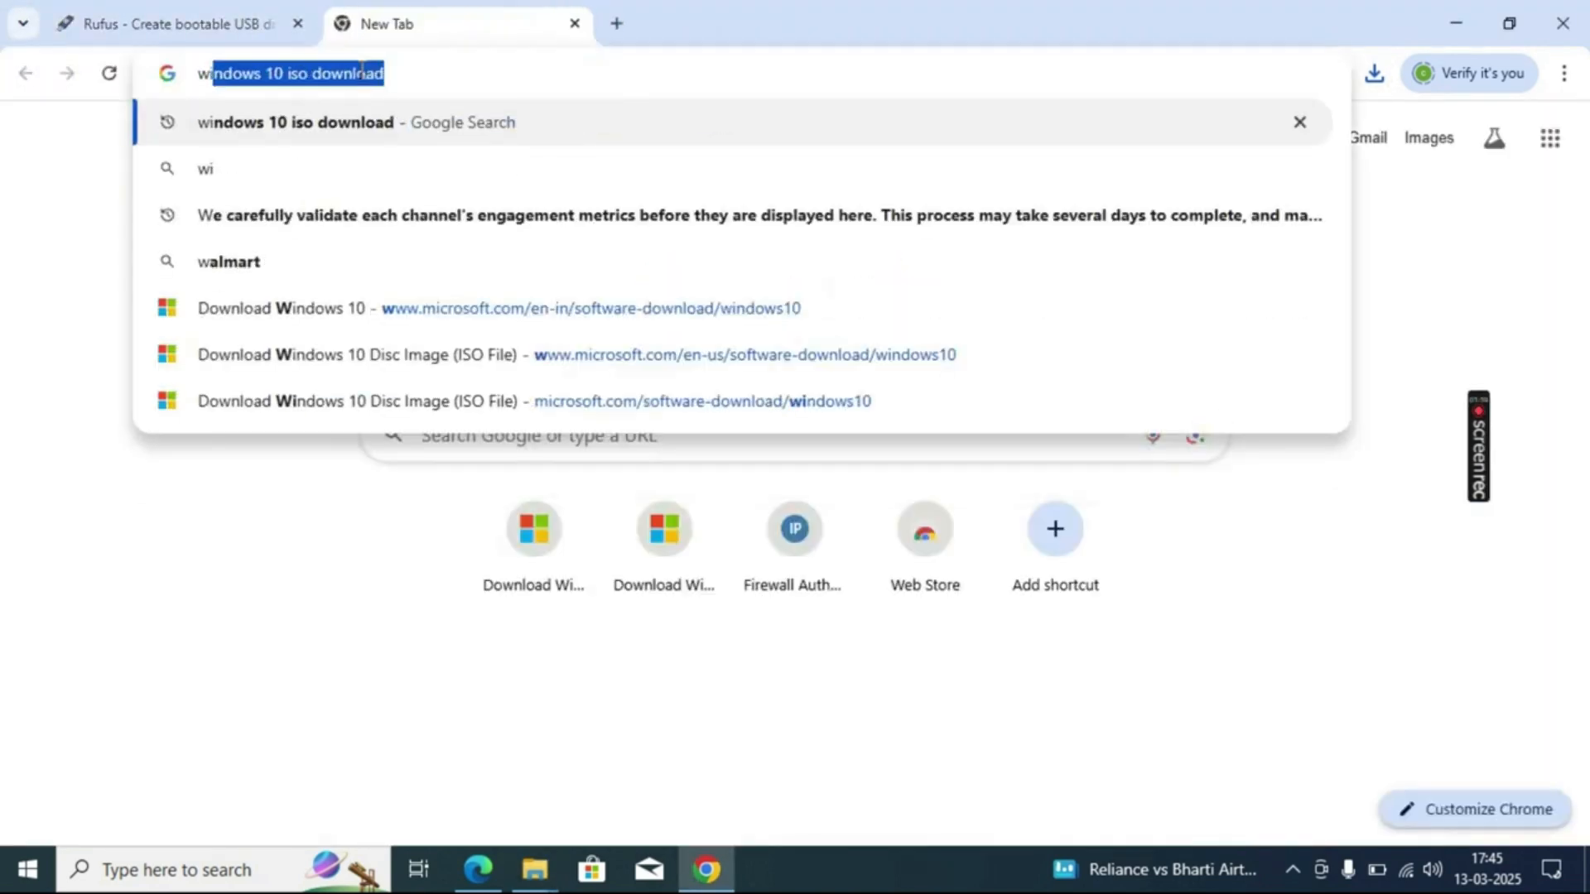
pyautogui.write('0')
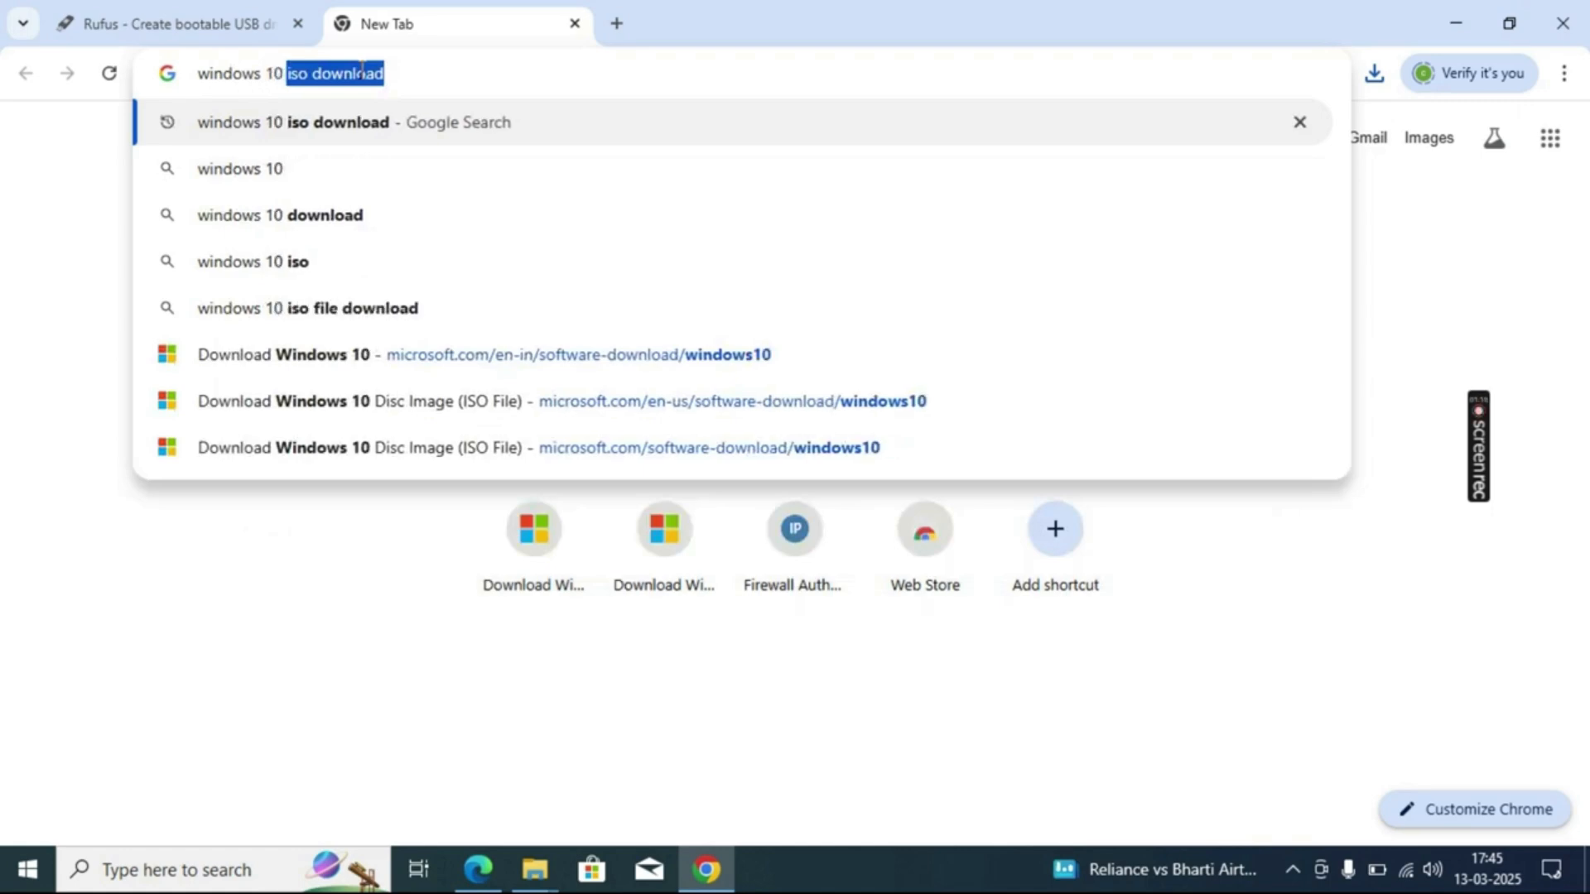
pyautogui.press('Return')
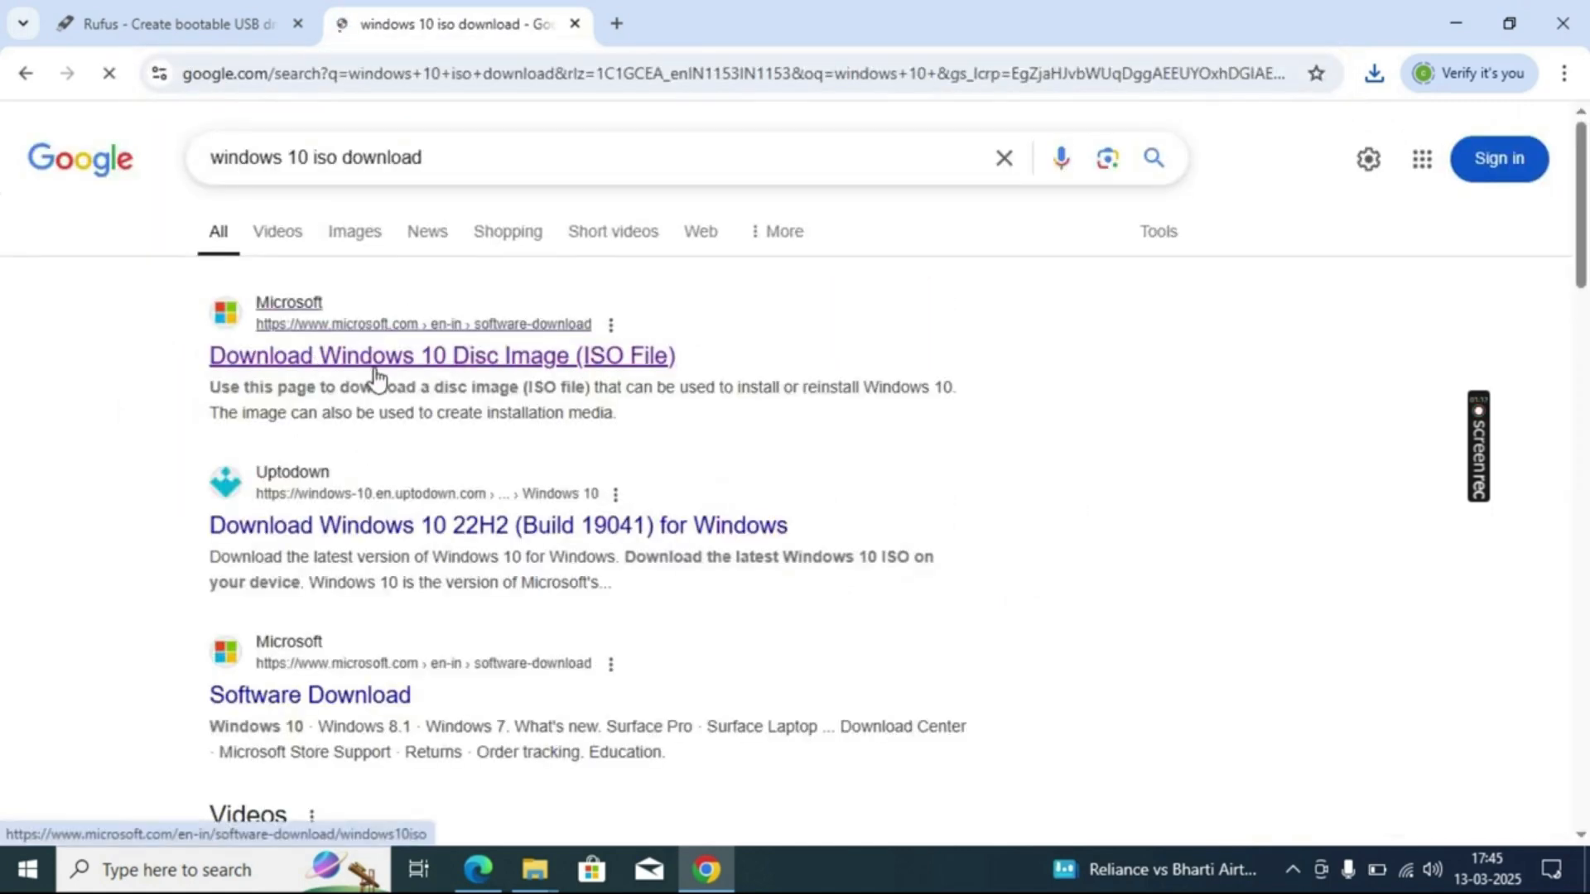
pyautogui.click(376, 357)
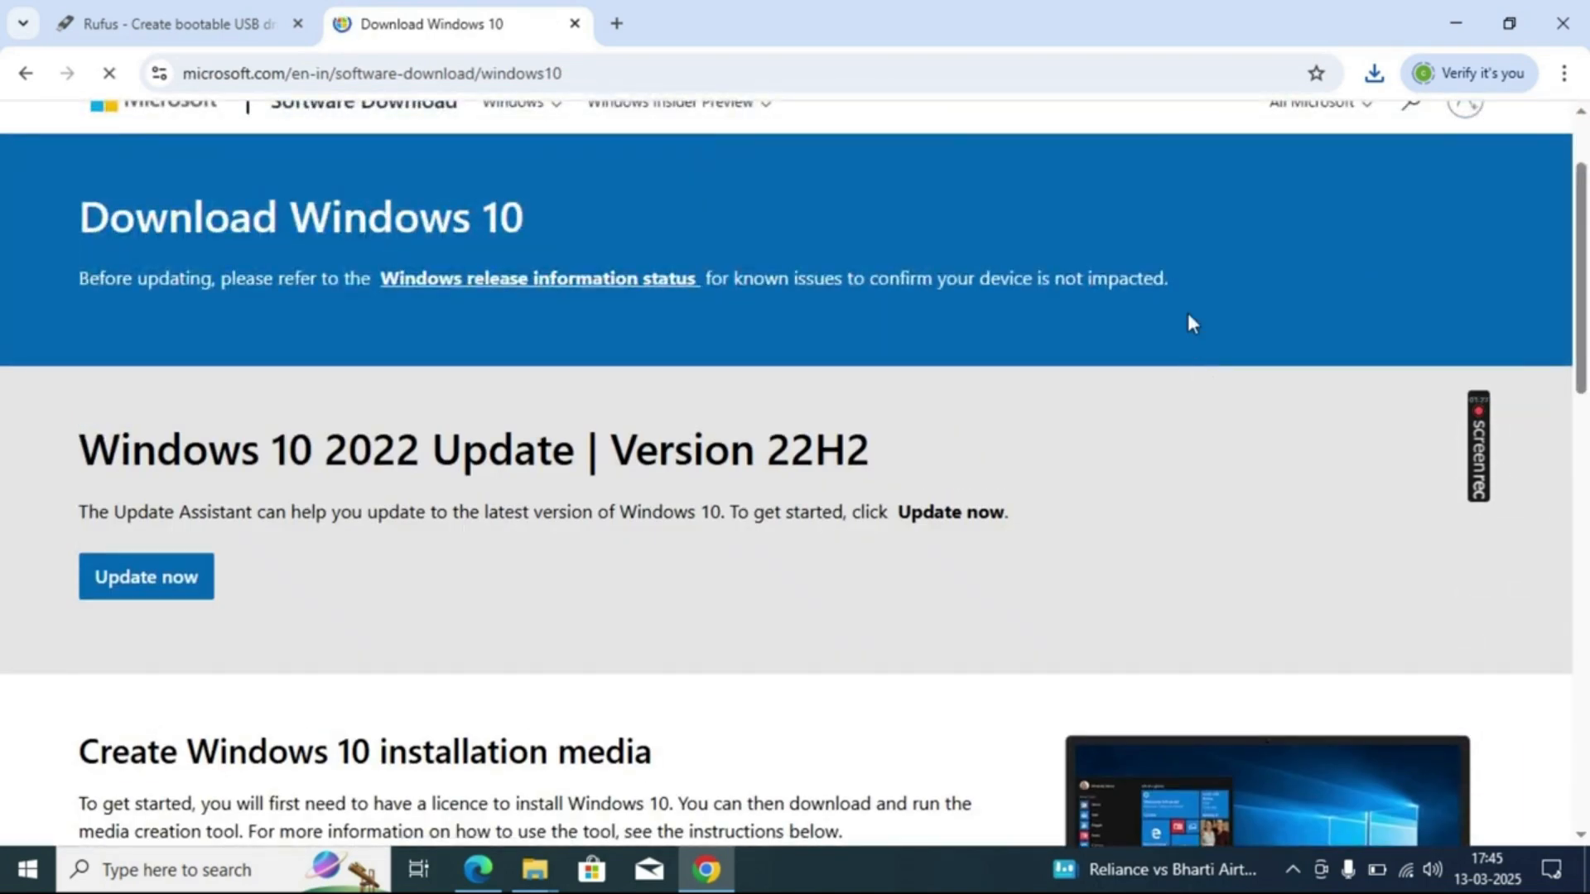
# - Emulate a mobile device with the developer tools to load the Windows 10 Disc Image (ISO File) page, and close the tools
pyautogui.rightClick(1188, 314)
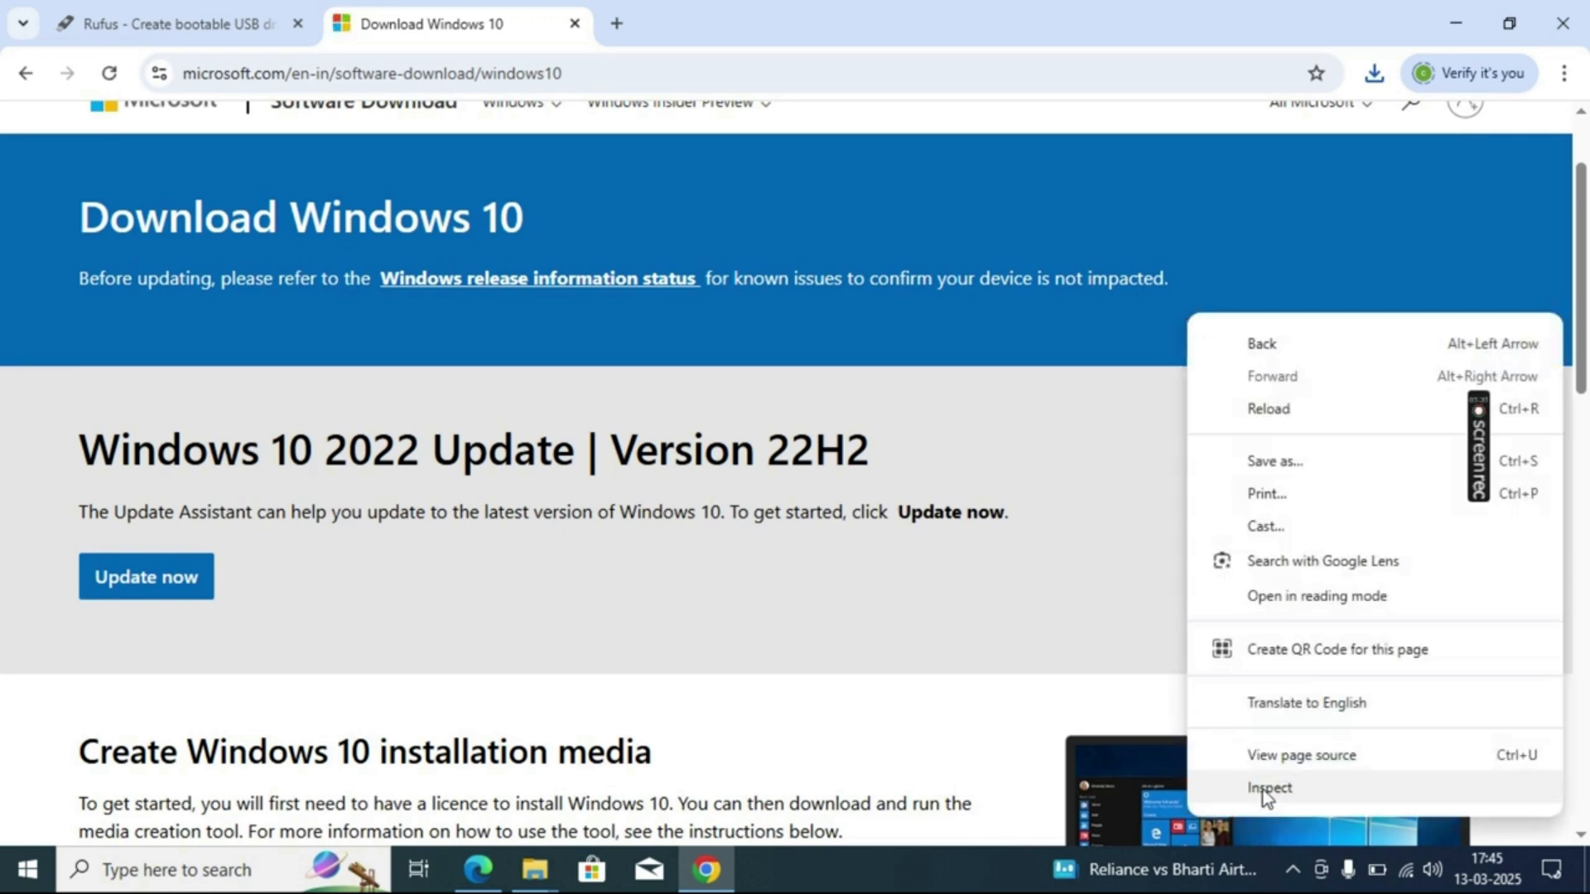
pyautogui.click(1263, 790)
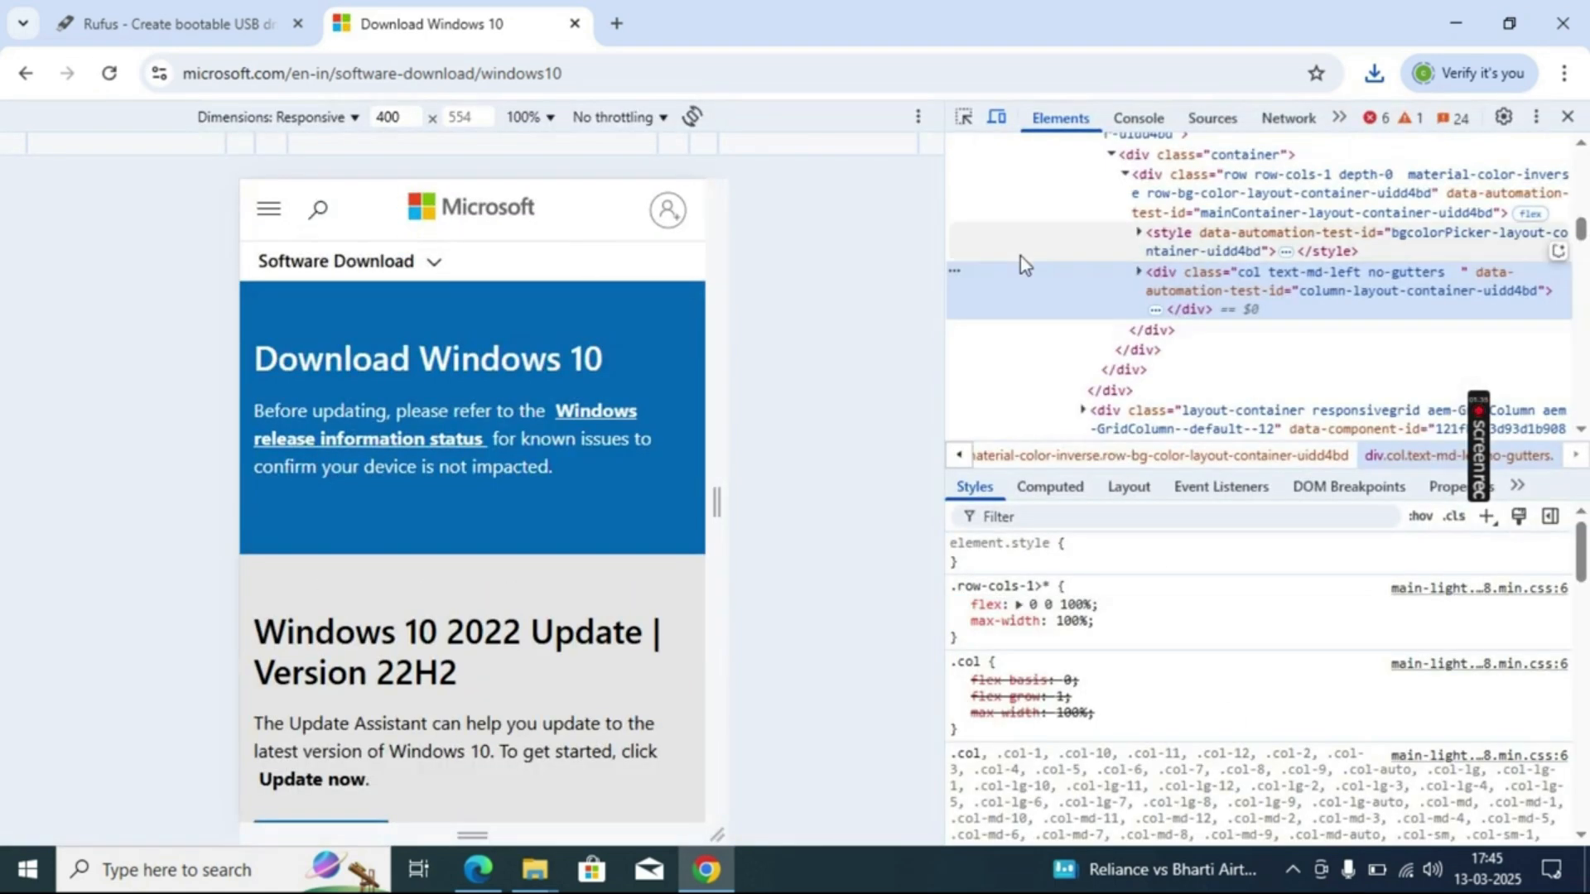
pyautogui.click(998, 124)
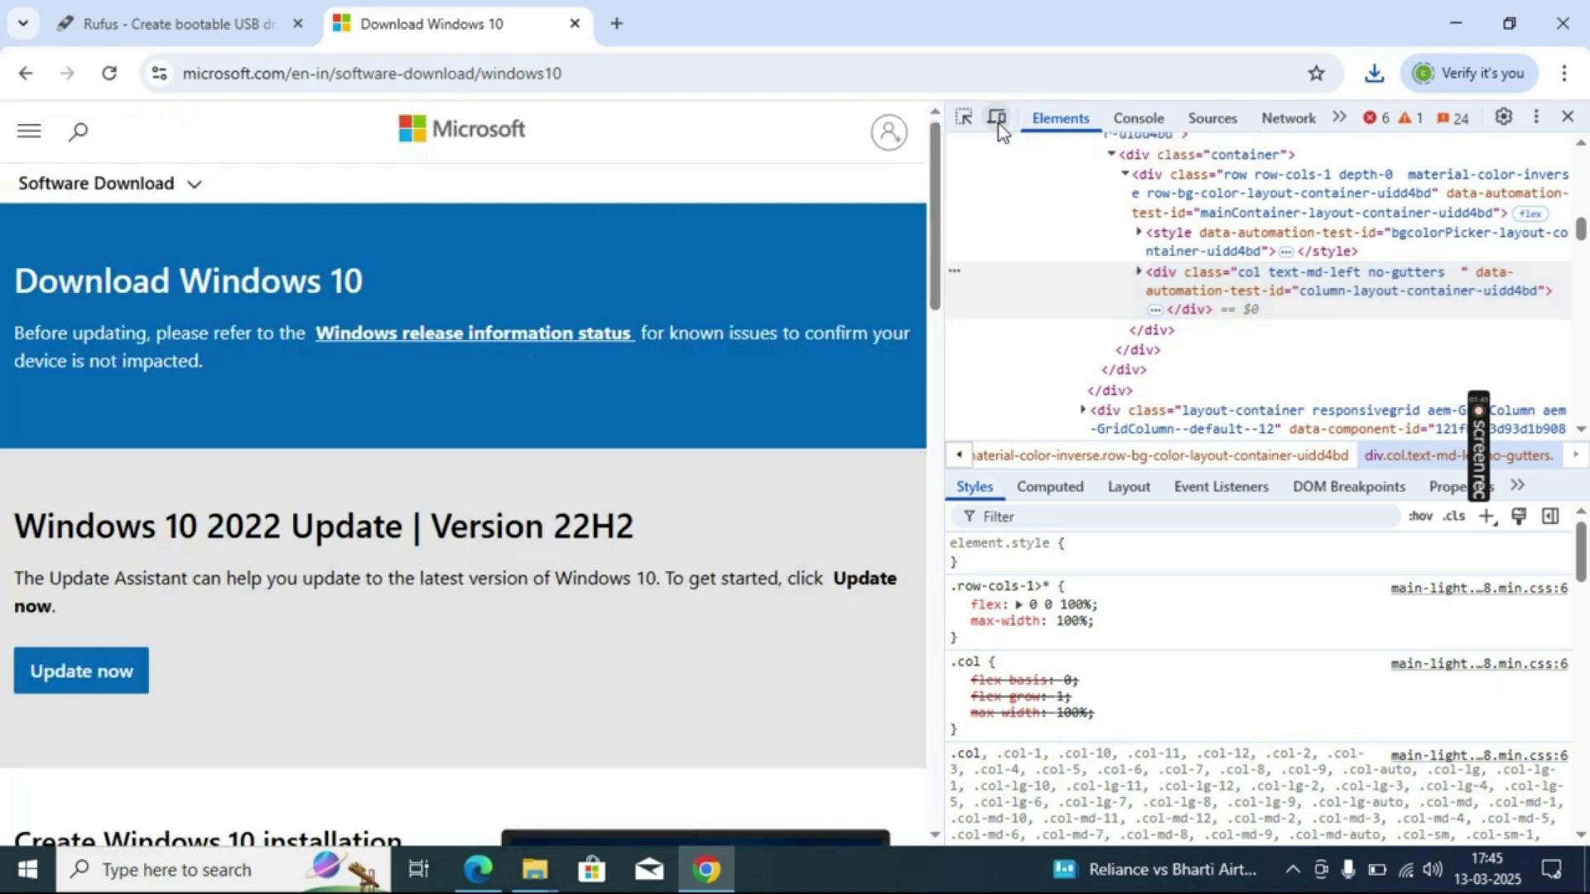
pyautogui.click(998, 125)
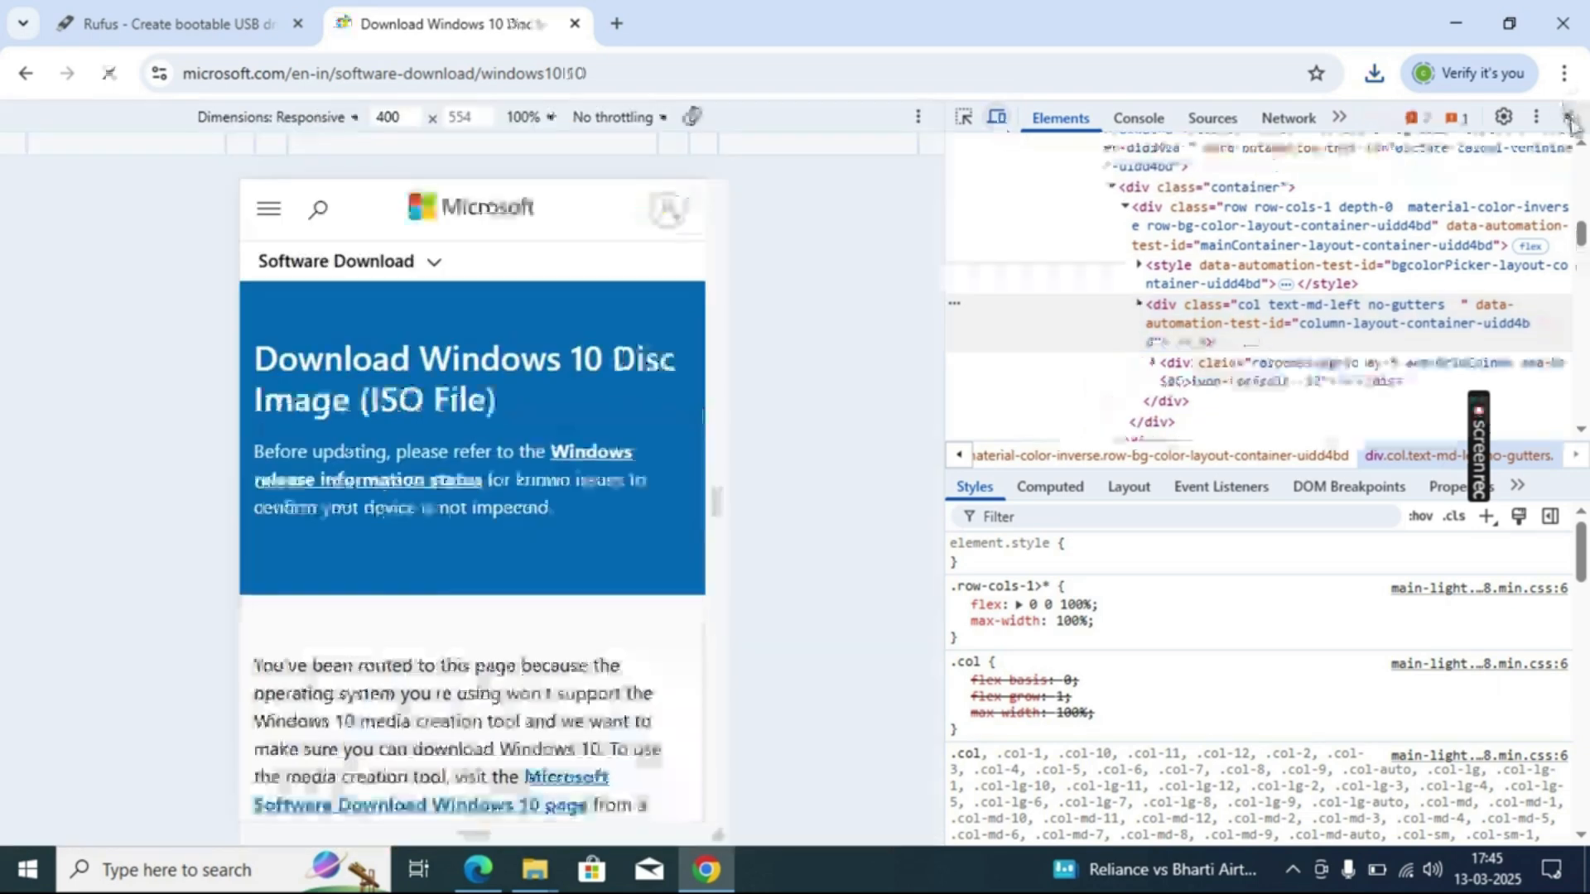
pyautogui.click(1569, 117)
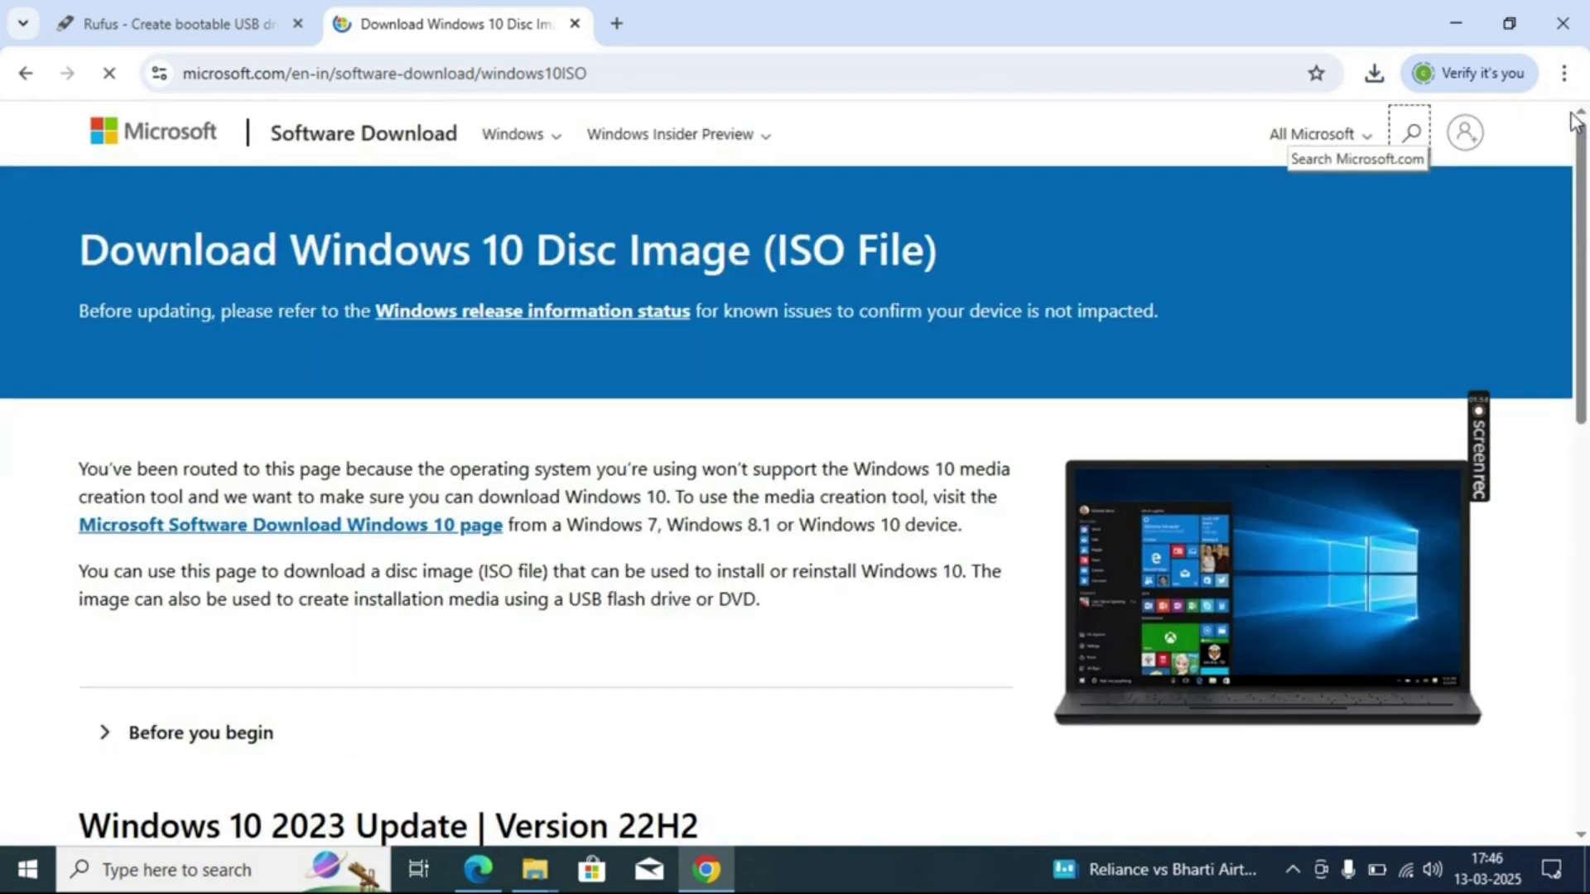
# - Select the Windows 10 (multi-edition ISO) edition and confirm it
pyautogui.scroll(-5, 942, 427)
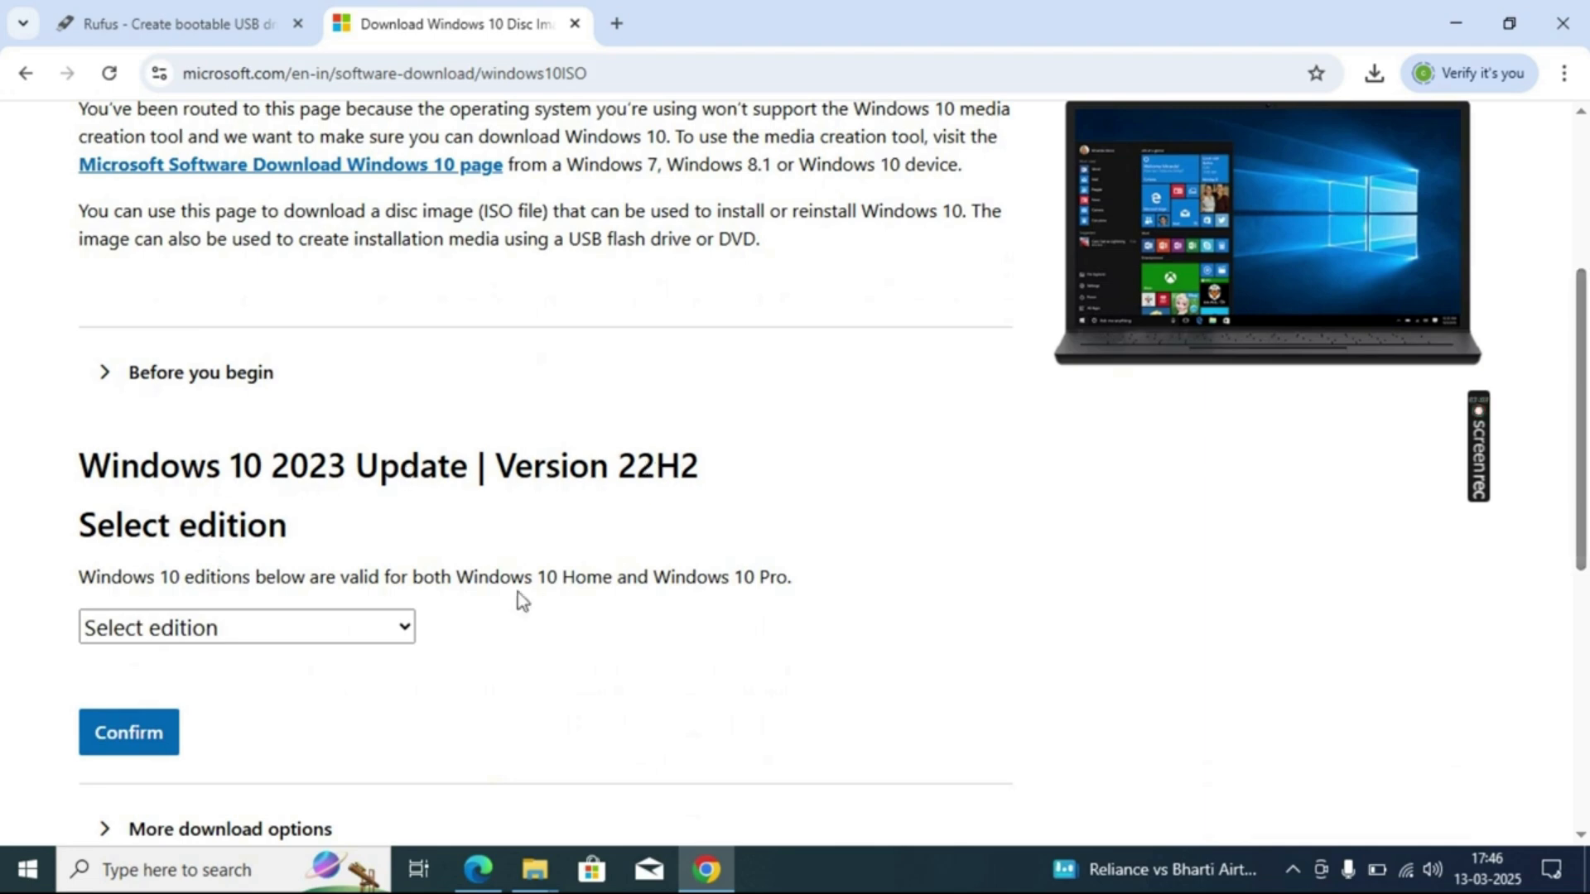
pyautogui.click(379, 627)
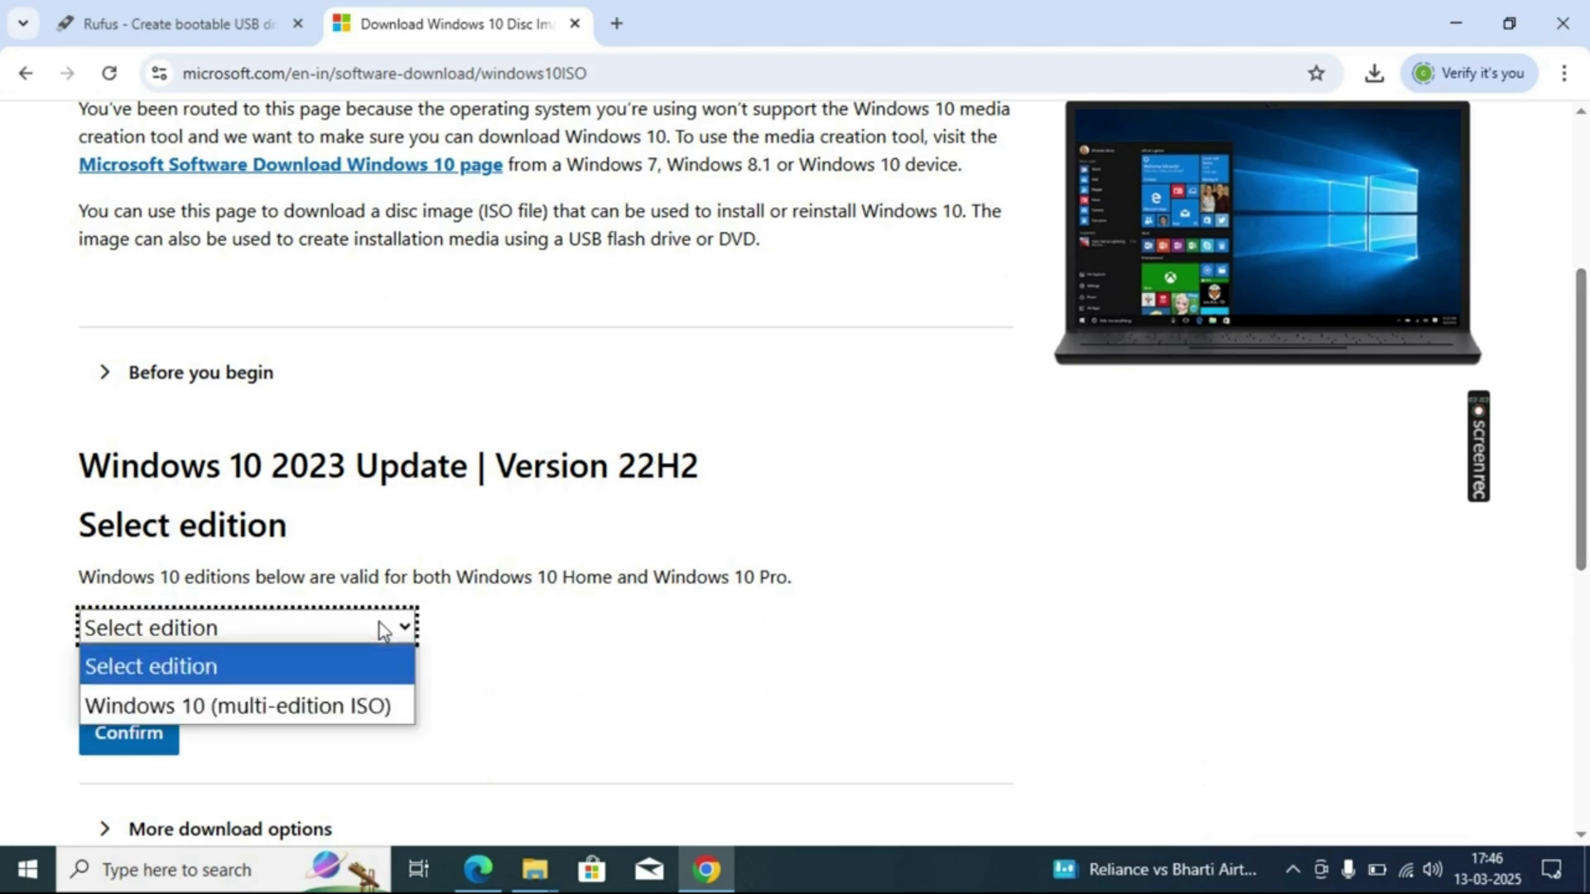
pyautogui.click(285, 709)
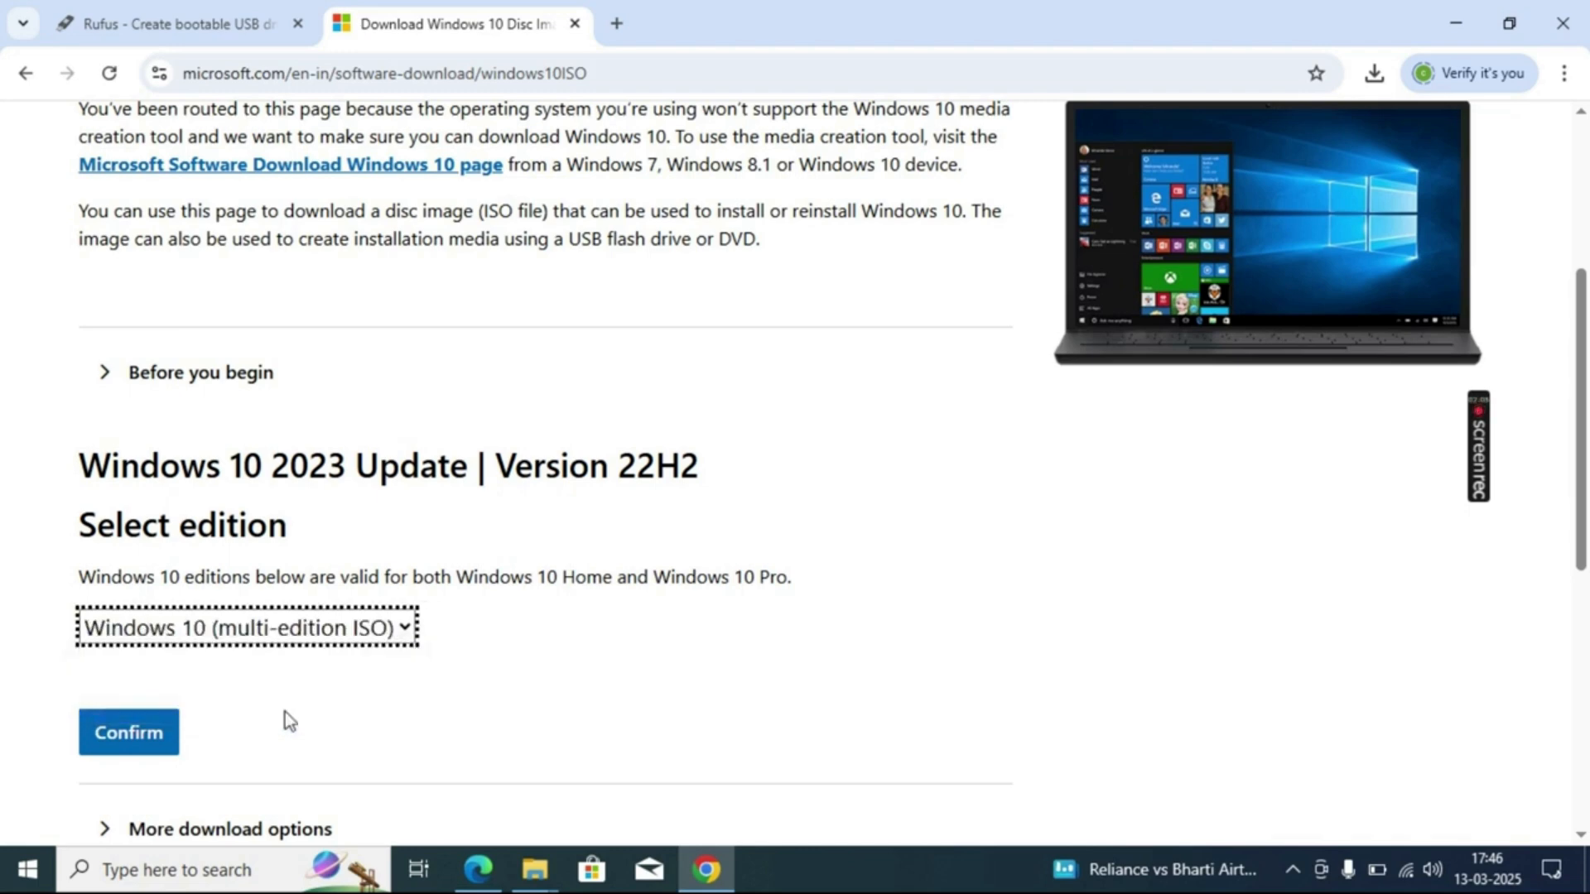
pyautogui.click(156, 733)
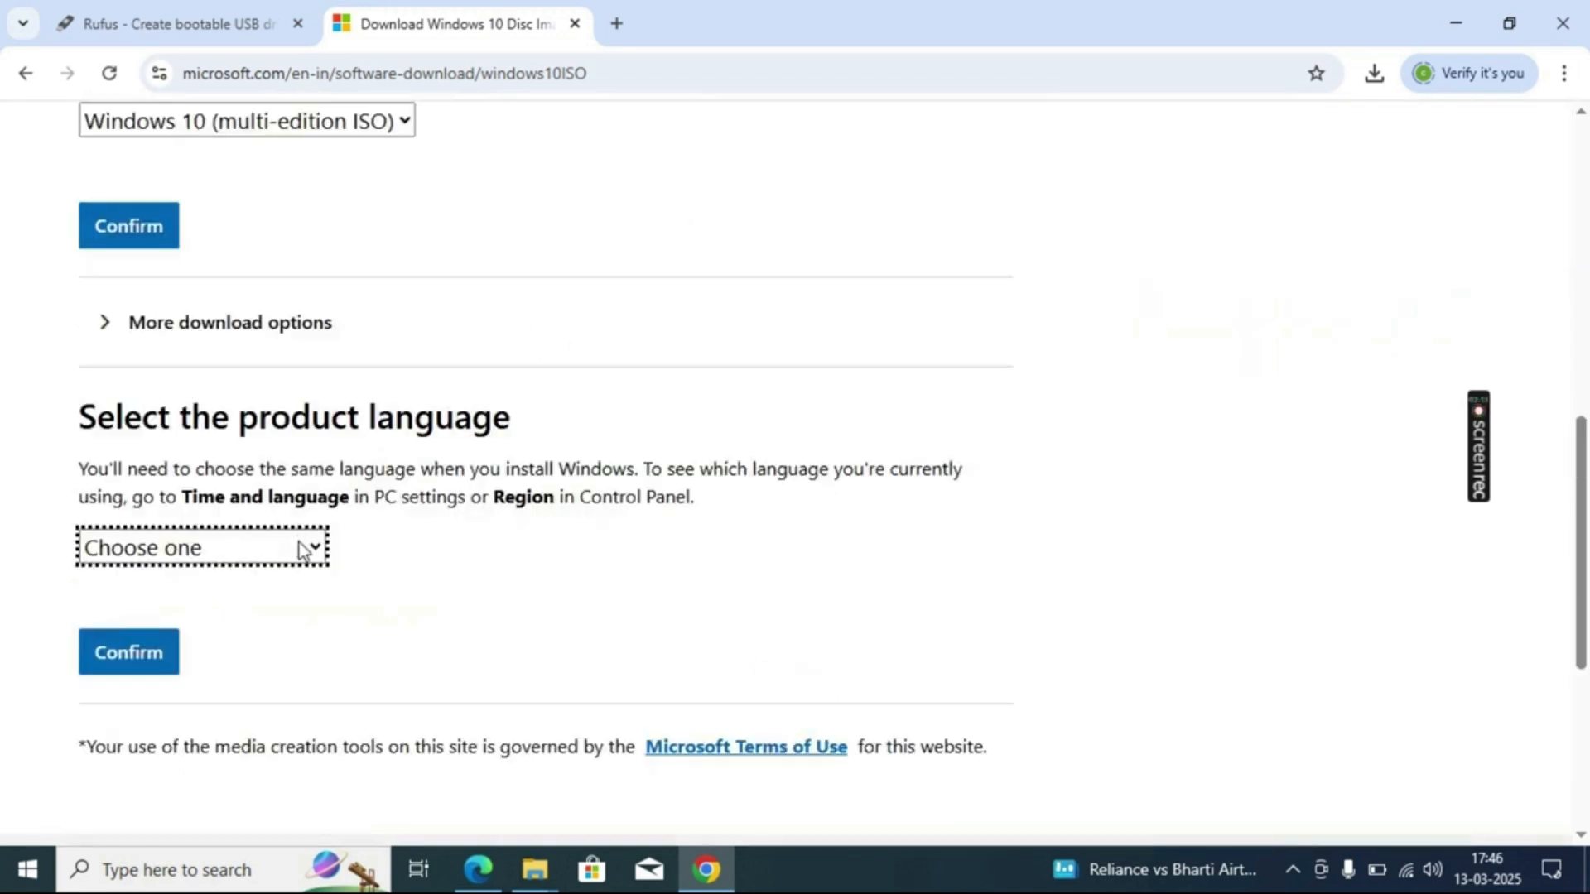
# - Confirm English International as the product language and start the 64-bit ISO download, checking it in the recent downloads
pyautogui.click(300, 547)
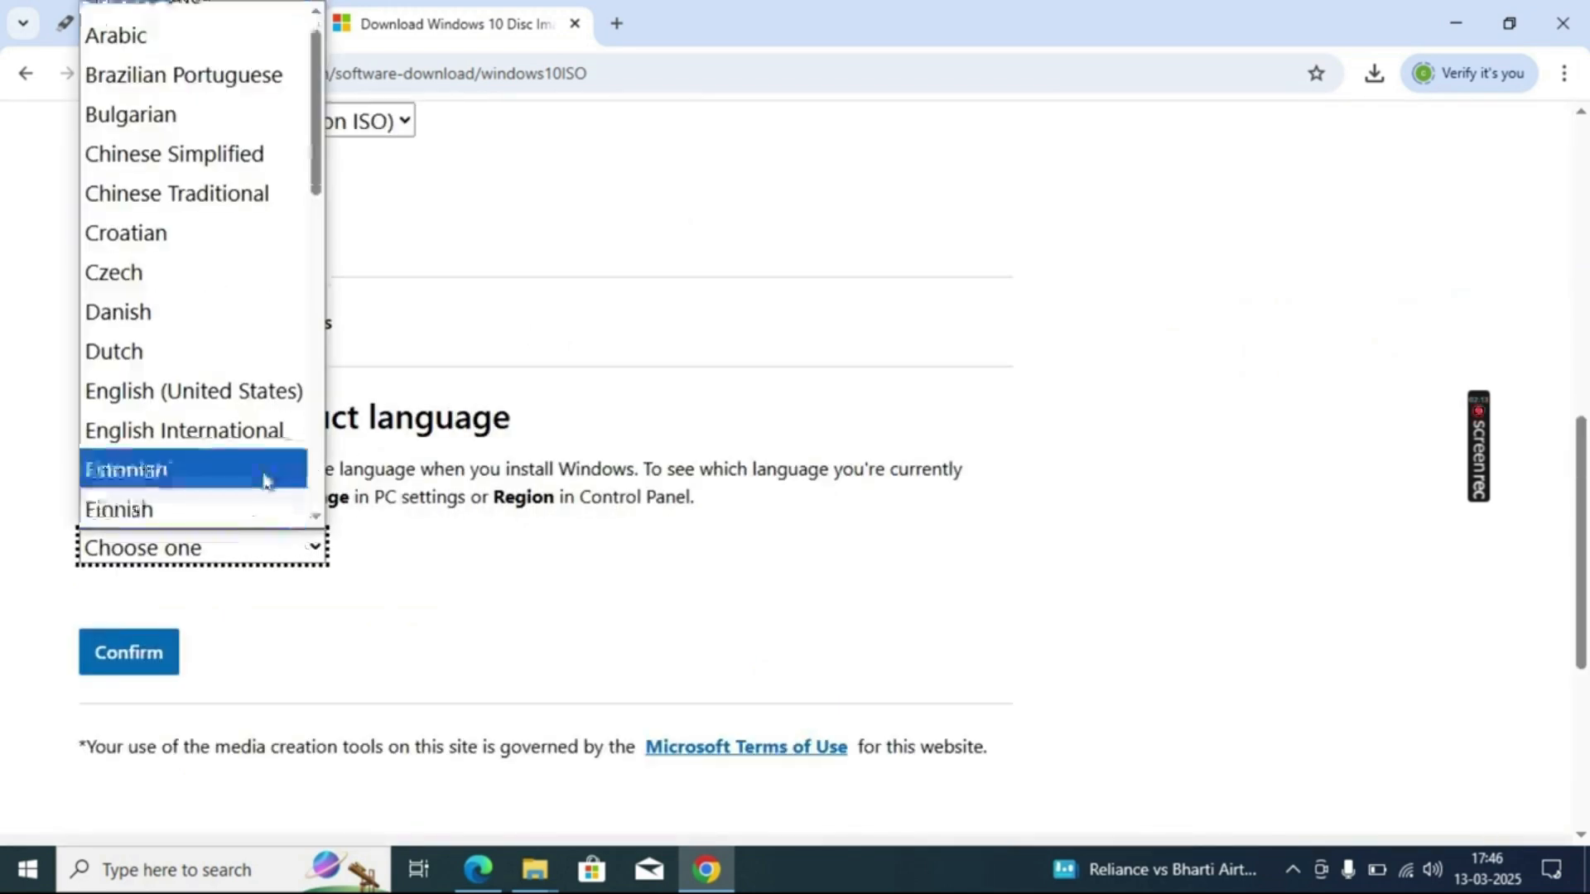
pyautogui.click(253, 431)
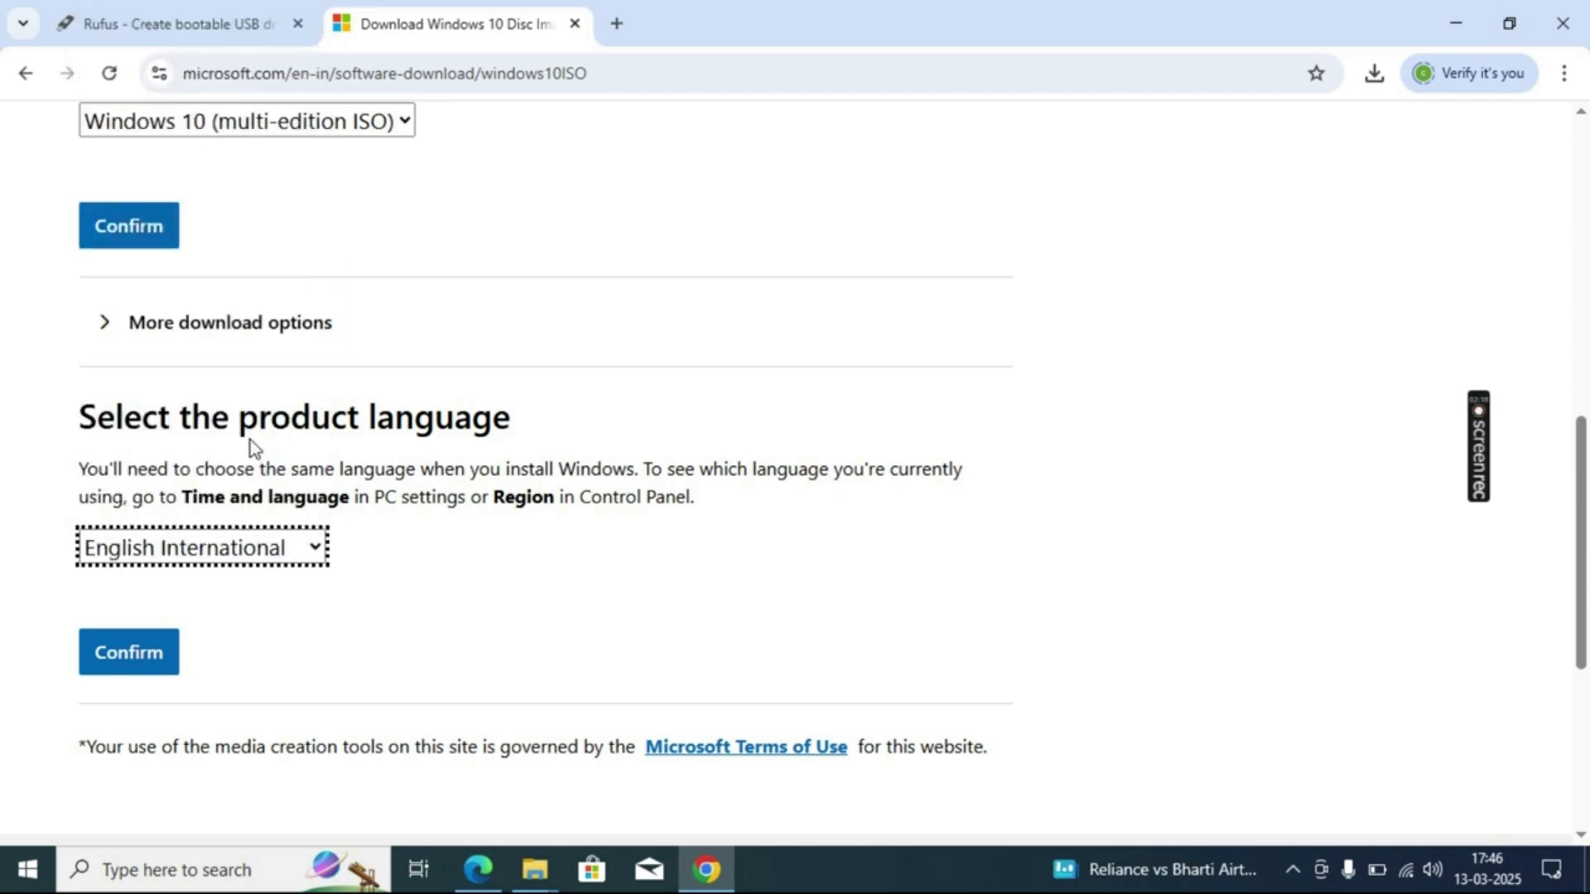
pyautogui.click(103, 654)
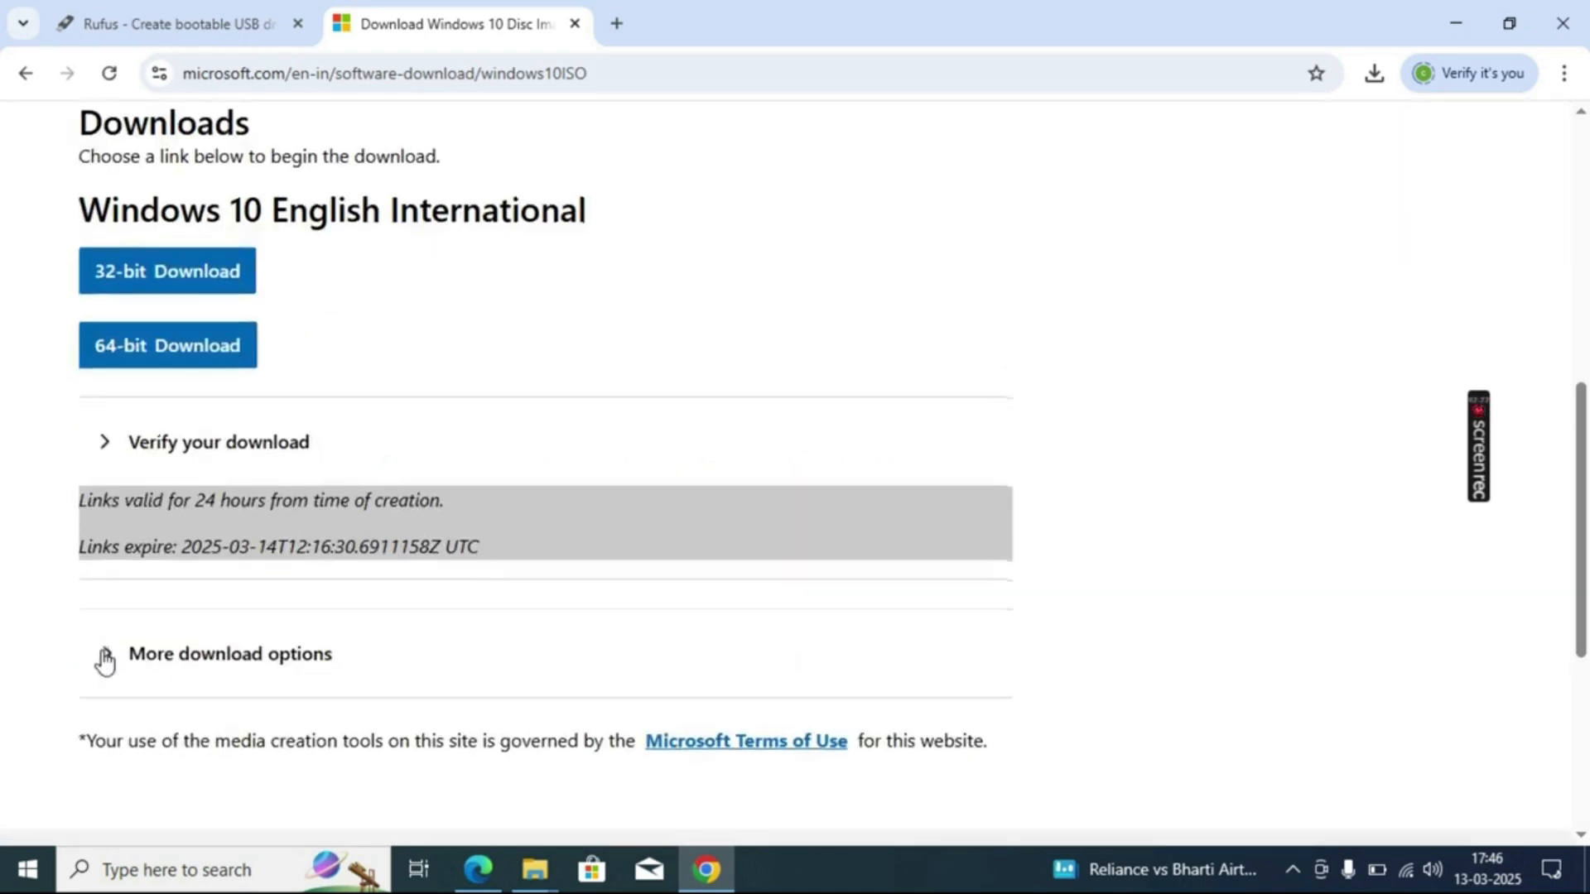
pyautogui.click(180, 358)
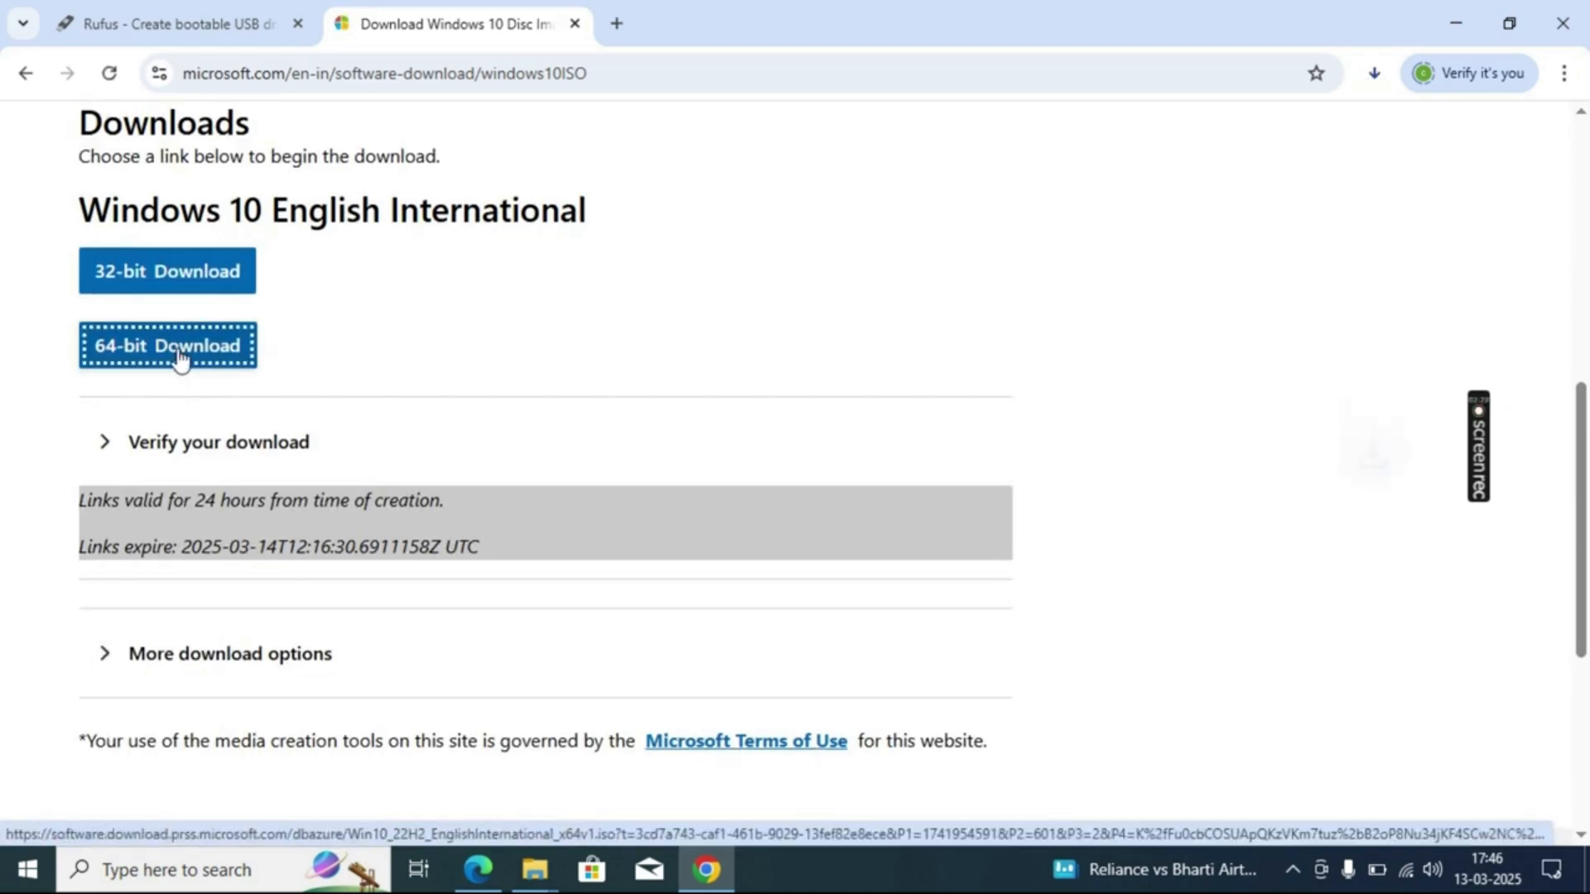
pyautogui.click(1376, 75)
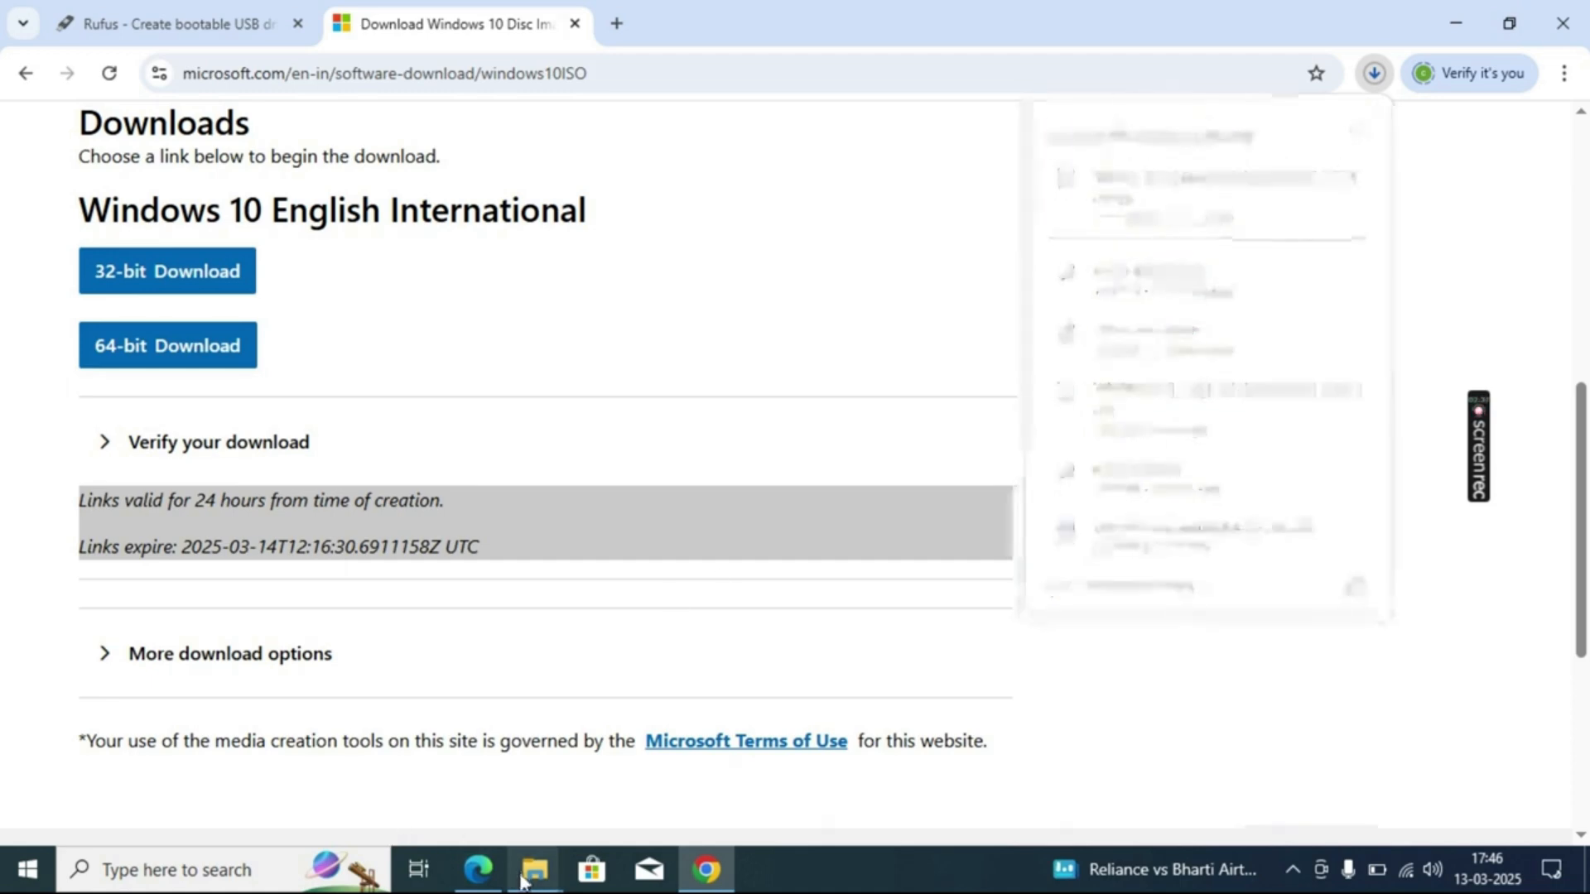
# - View the properties of the Win10_22H2_EnglishInternational_x64v1 disc image in the Downloads folder, and put the folder window away
pyautogui.moveTo(523, 876)
pyautogui.click(448, 756)
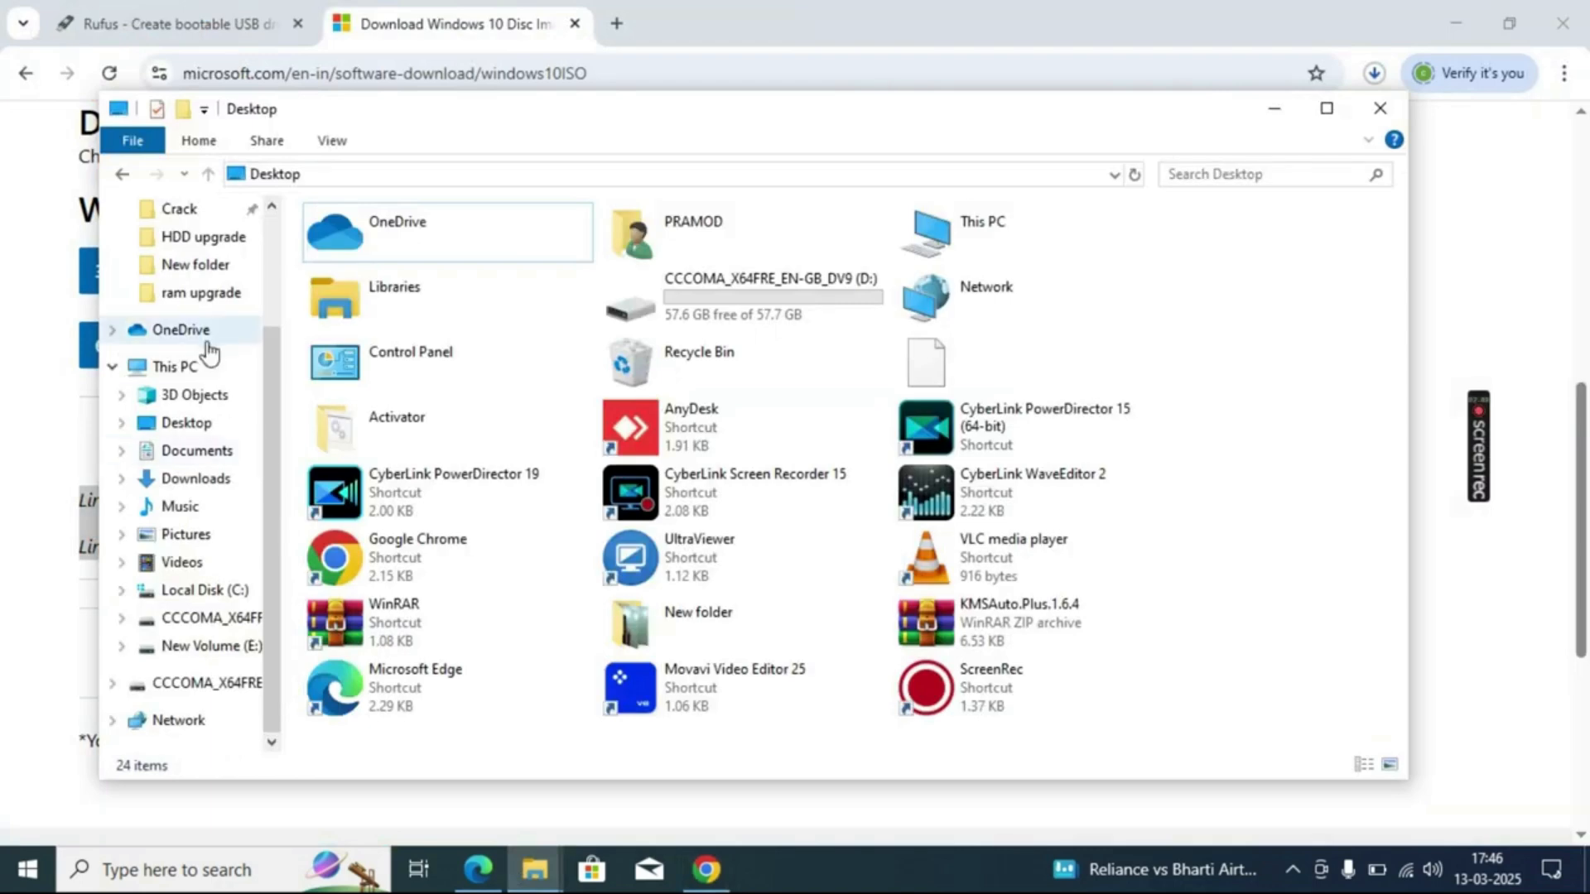
pyautogui.click(205, 480)
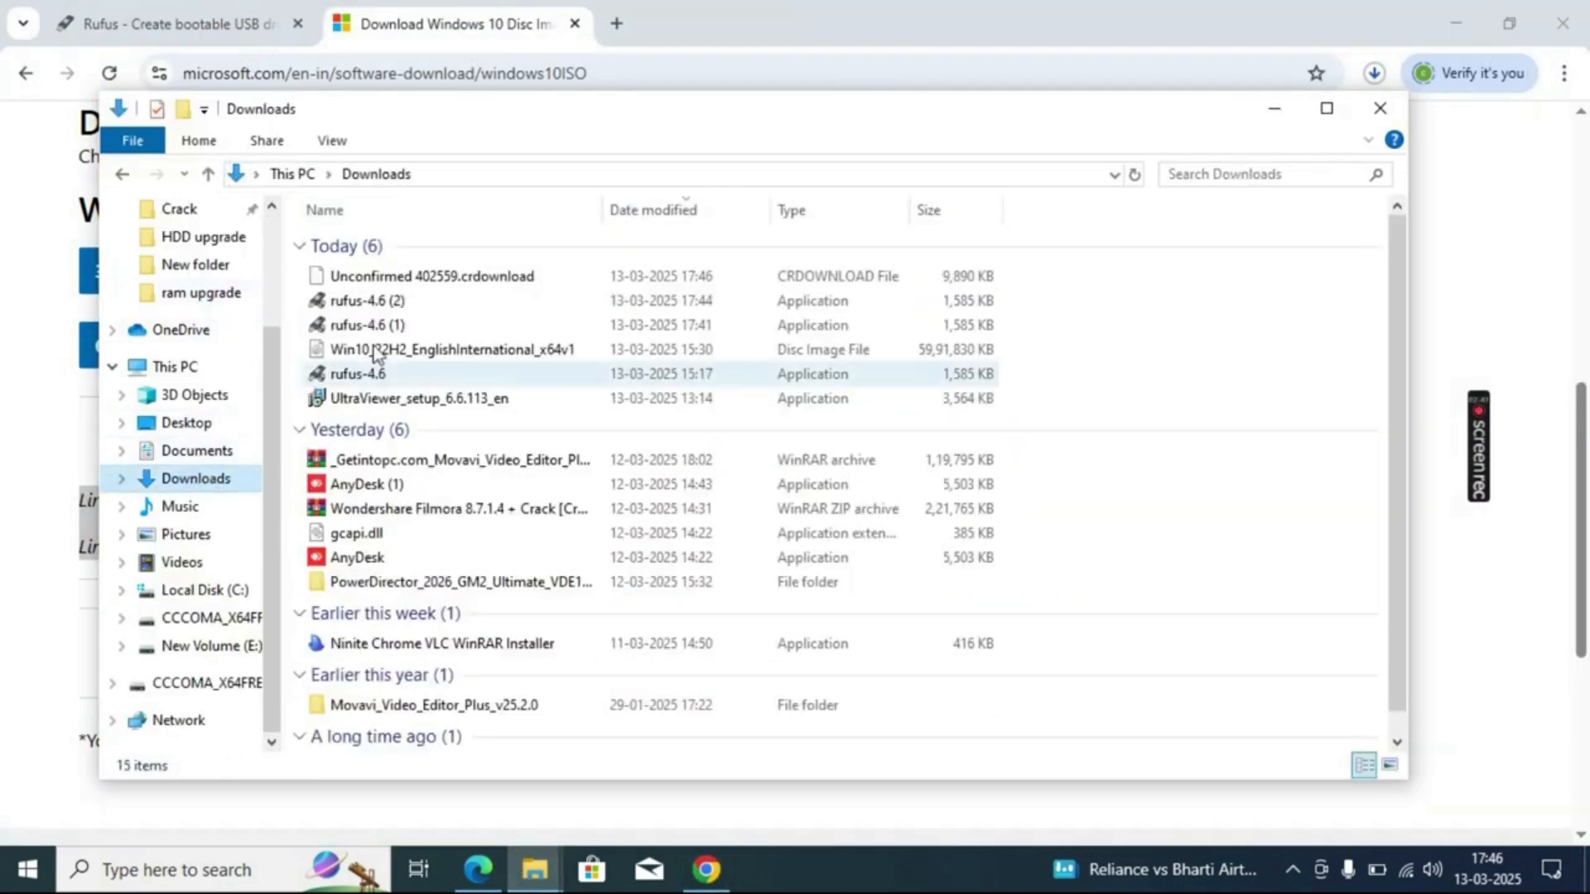
pyautogui.rightClick(400, 356)
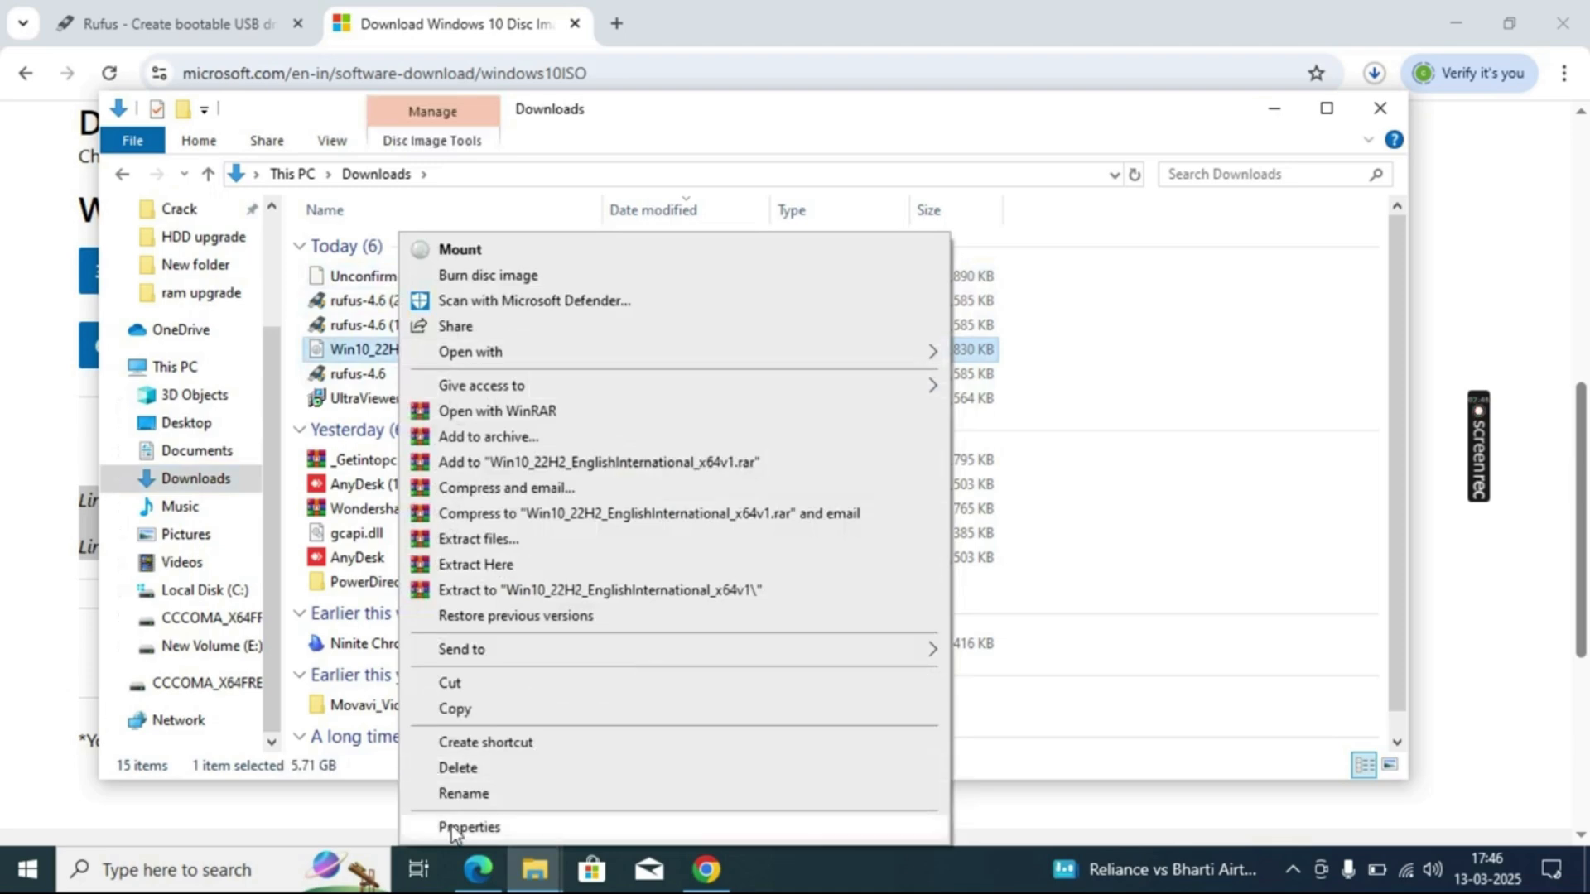
pyautogui.click(450, 826)
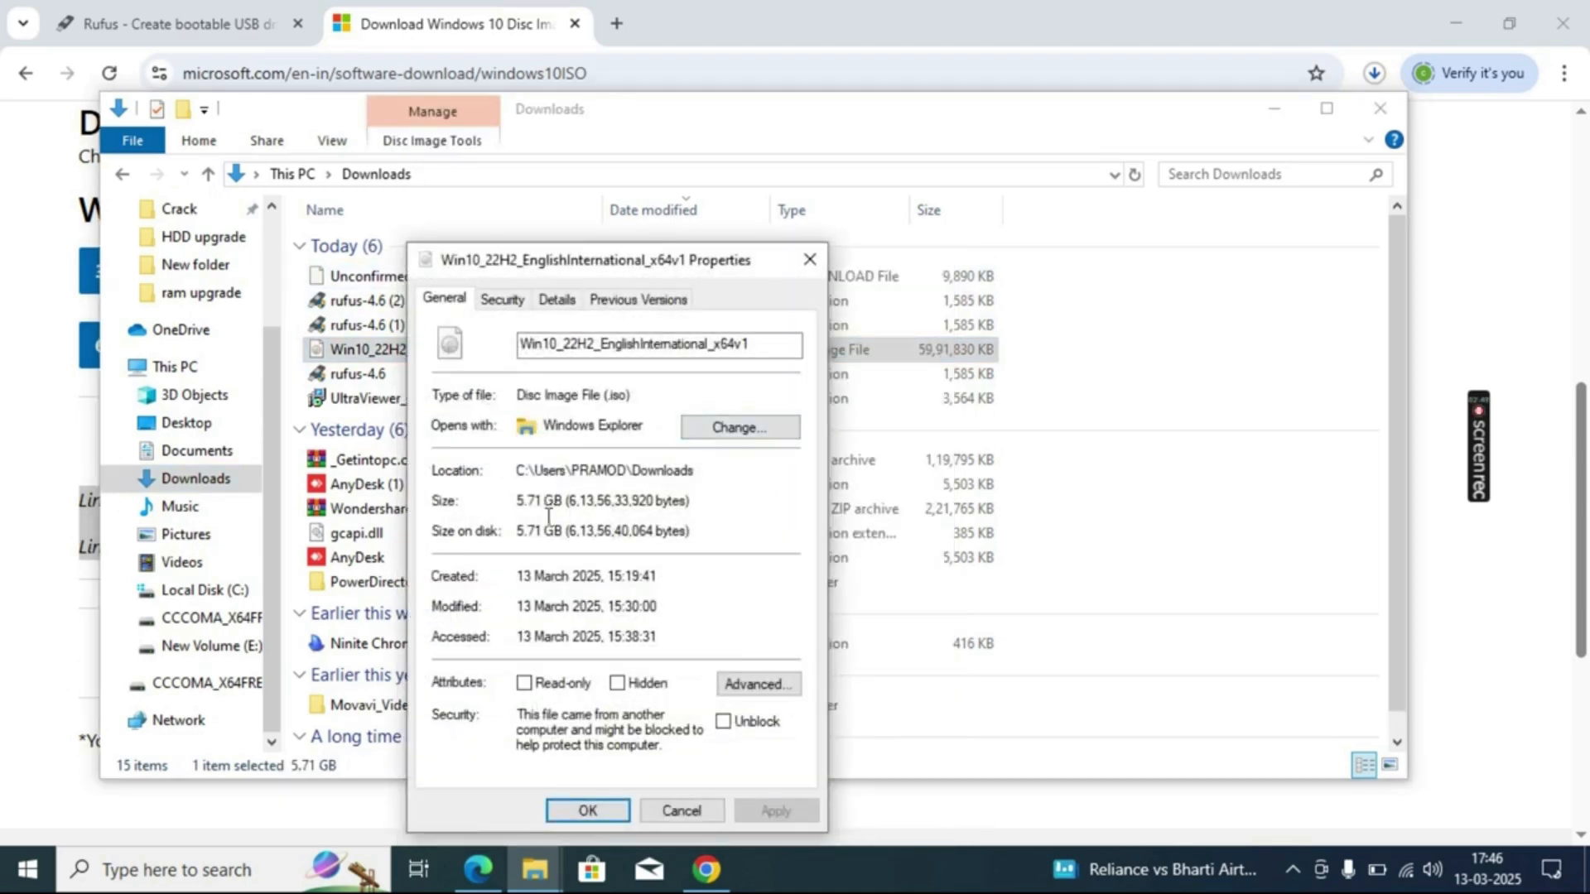
pyautogui.click(808, 261)
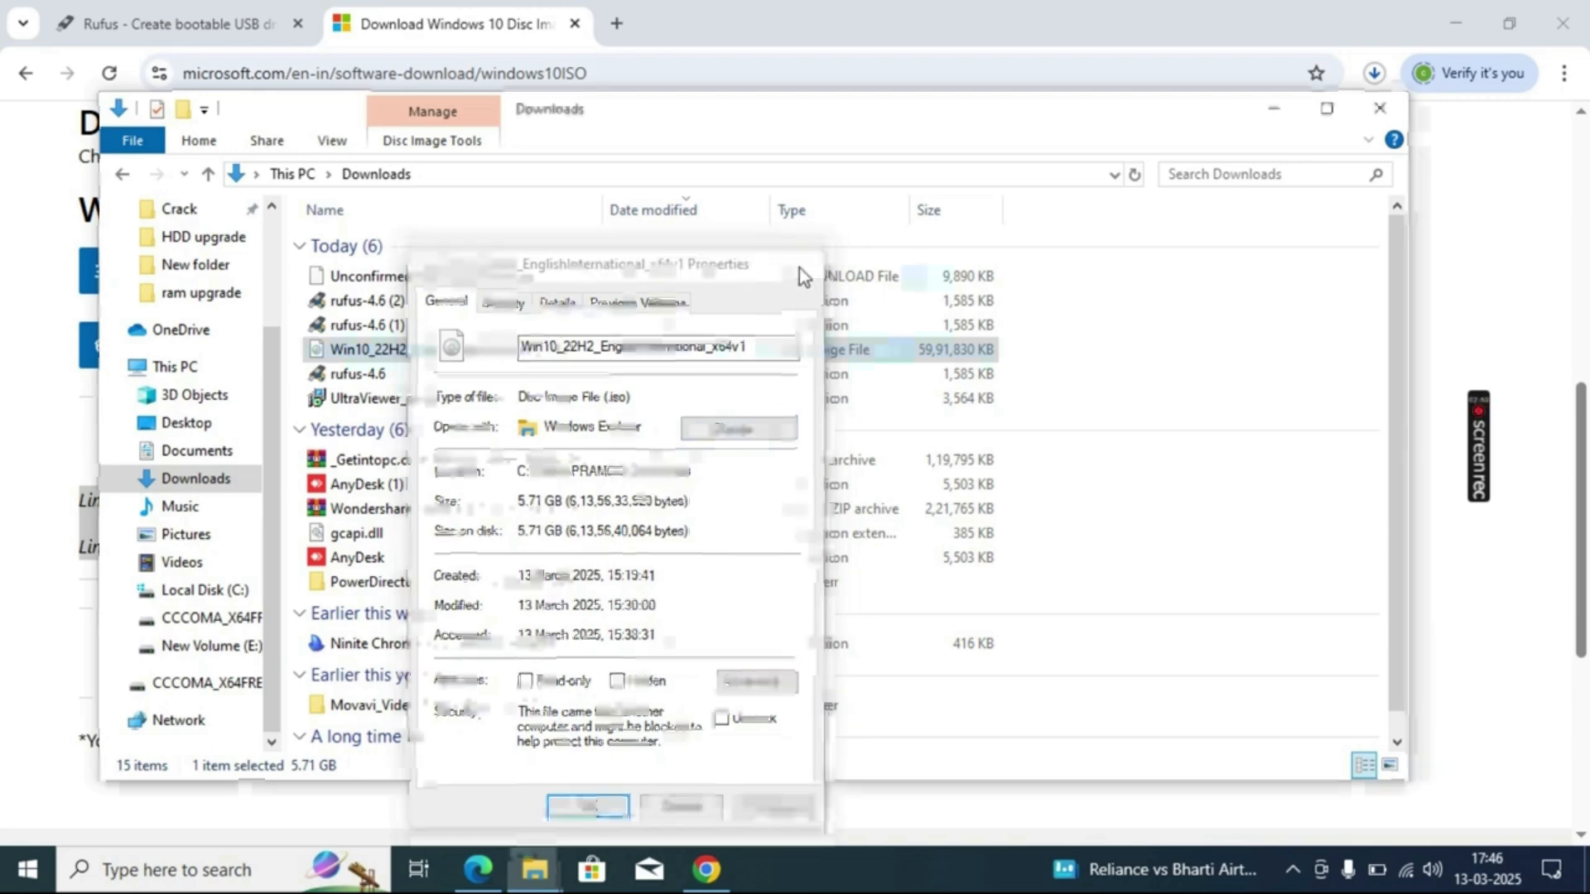
pyautogui.click(1274, 116)
# - Check the progress of the ISO in the browser's recent download history, and minimize the browser
pyautogui.click(1374, 73)
pyautogui.moveTo(1320, 225)
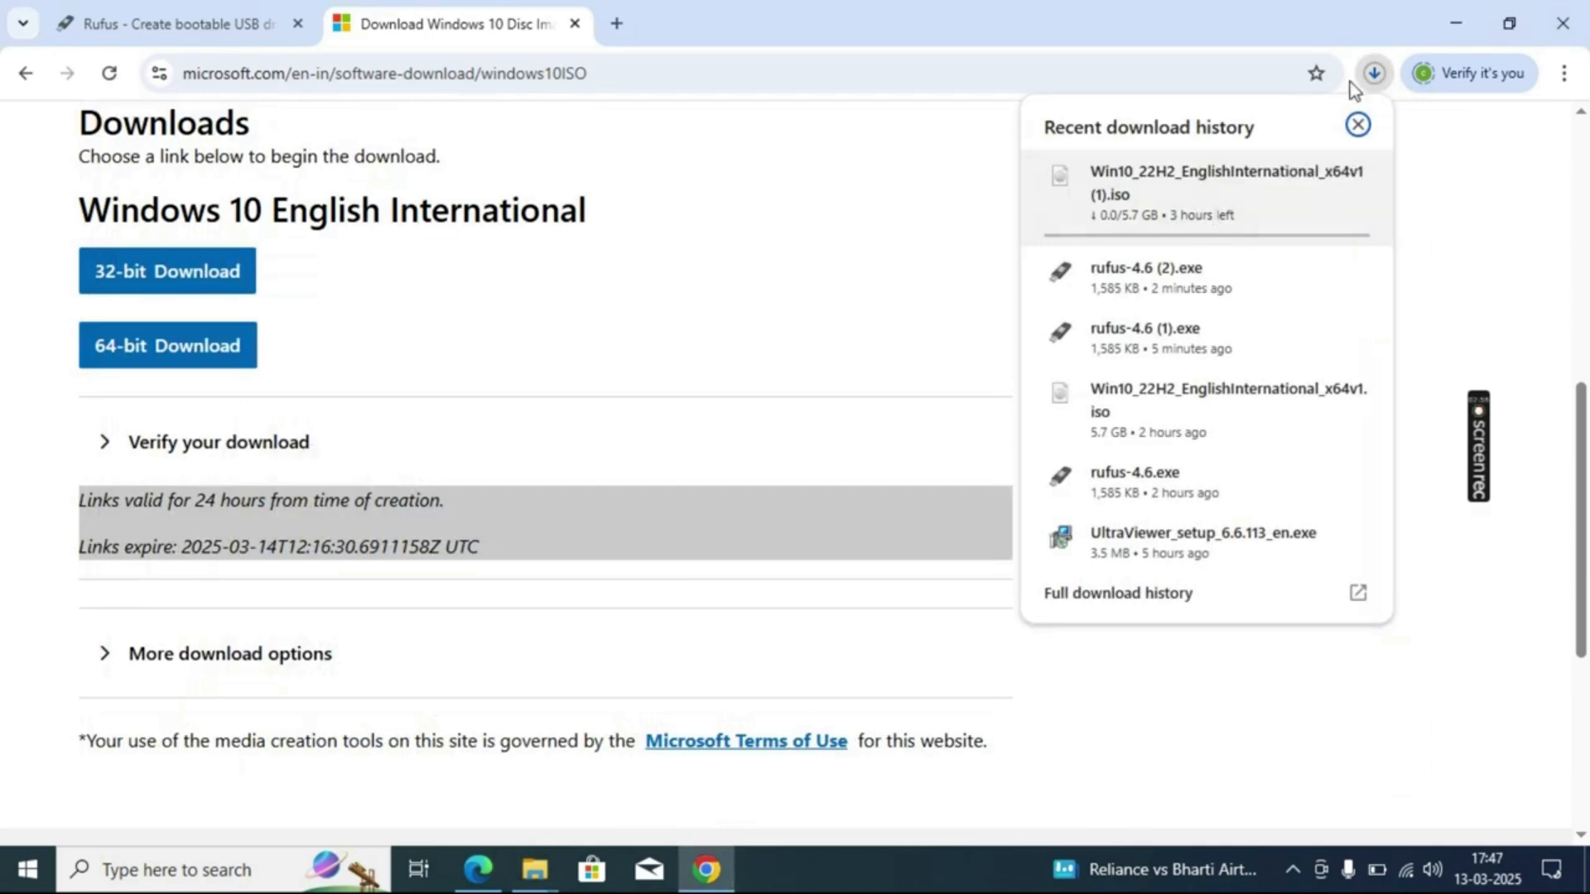
pyautogui.click(1443, 18)
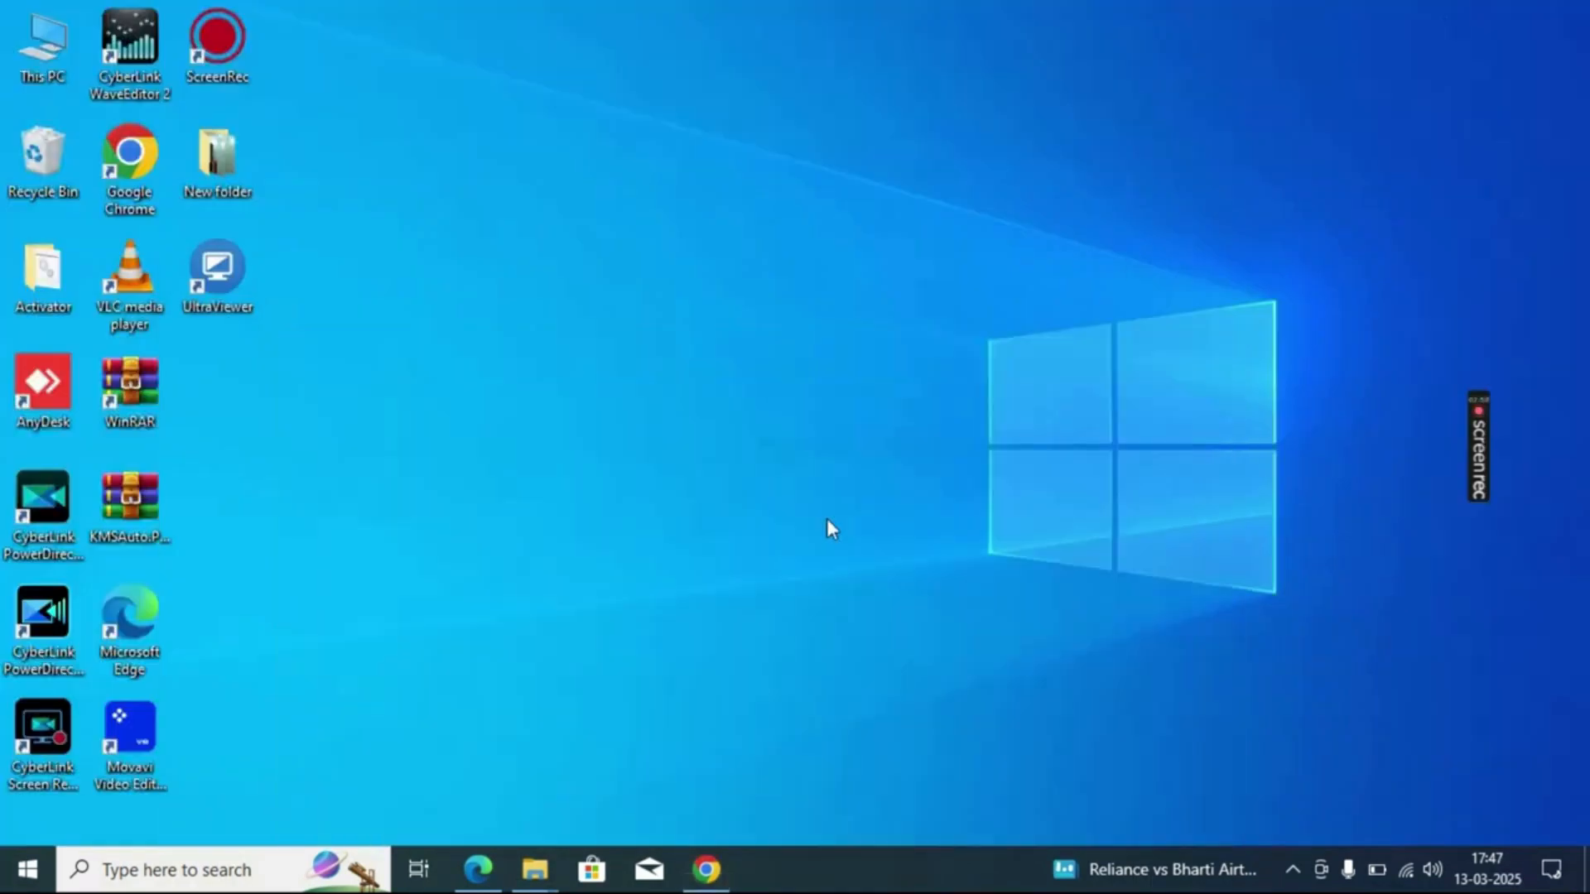
# - Open the Downloads folder from This PC and launch the rufus-4.6 application
pyautogui.doubleClick(43, 50)
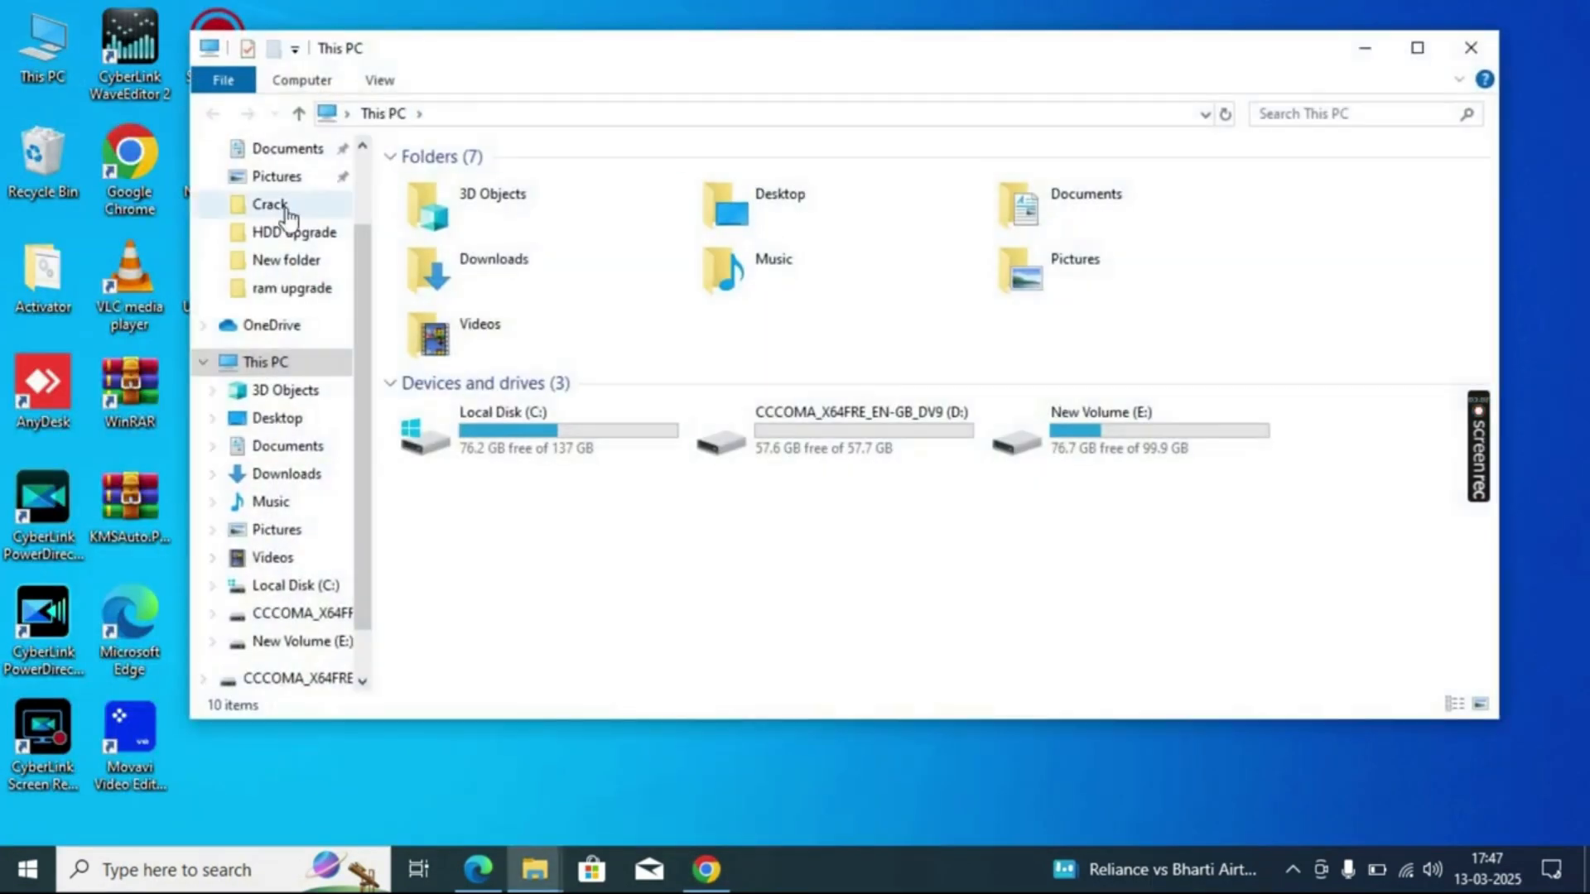
pyautogui.click(287, 474)
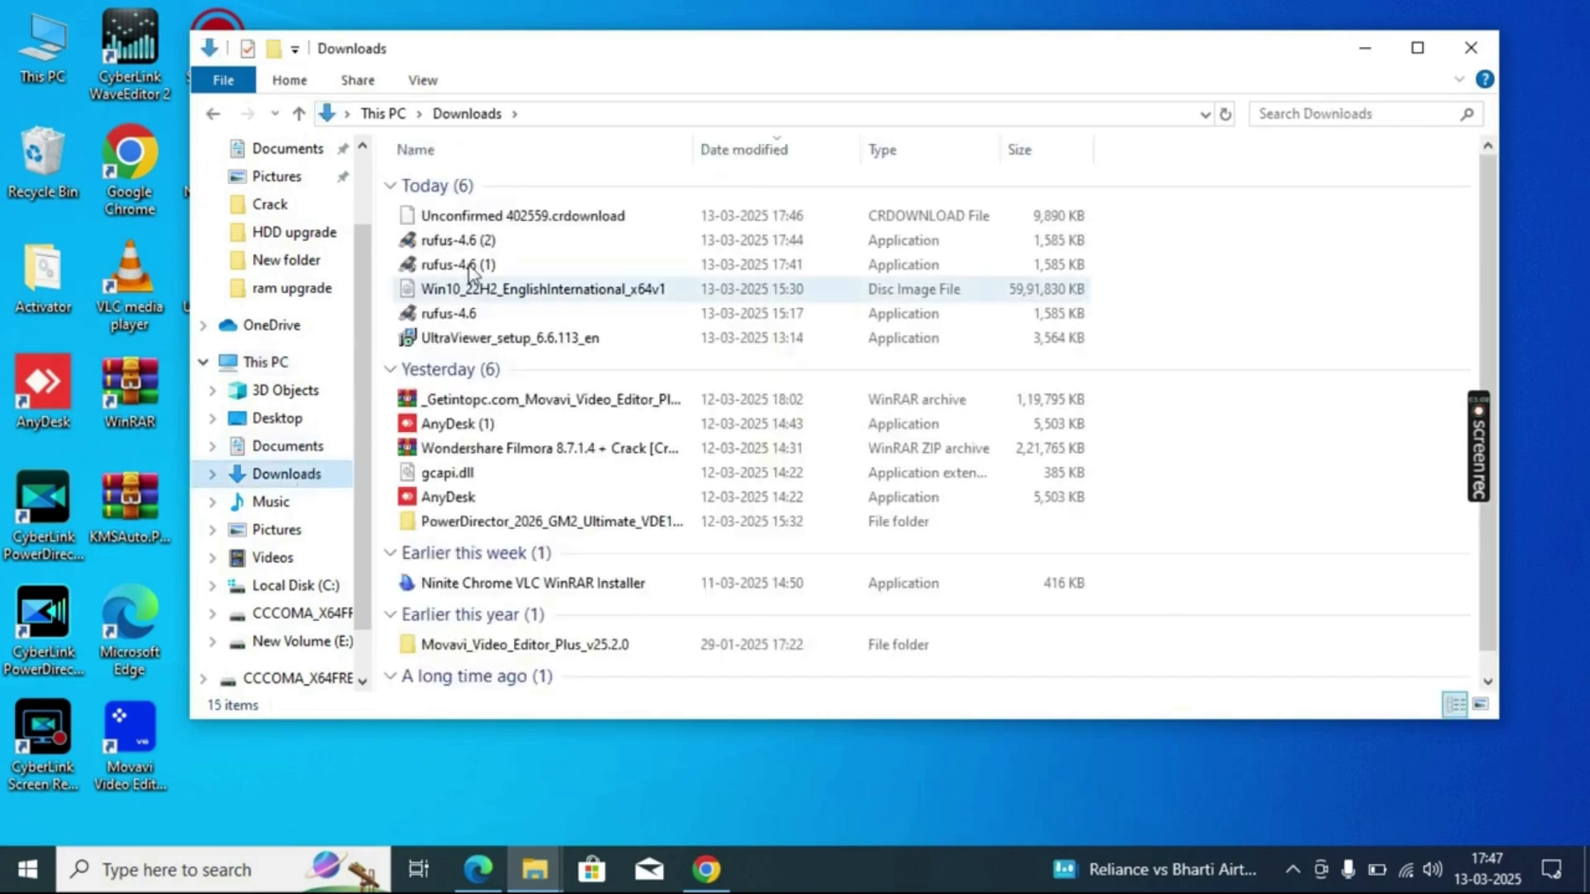
pyautogui.doubleClick(469, 315)
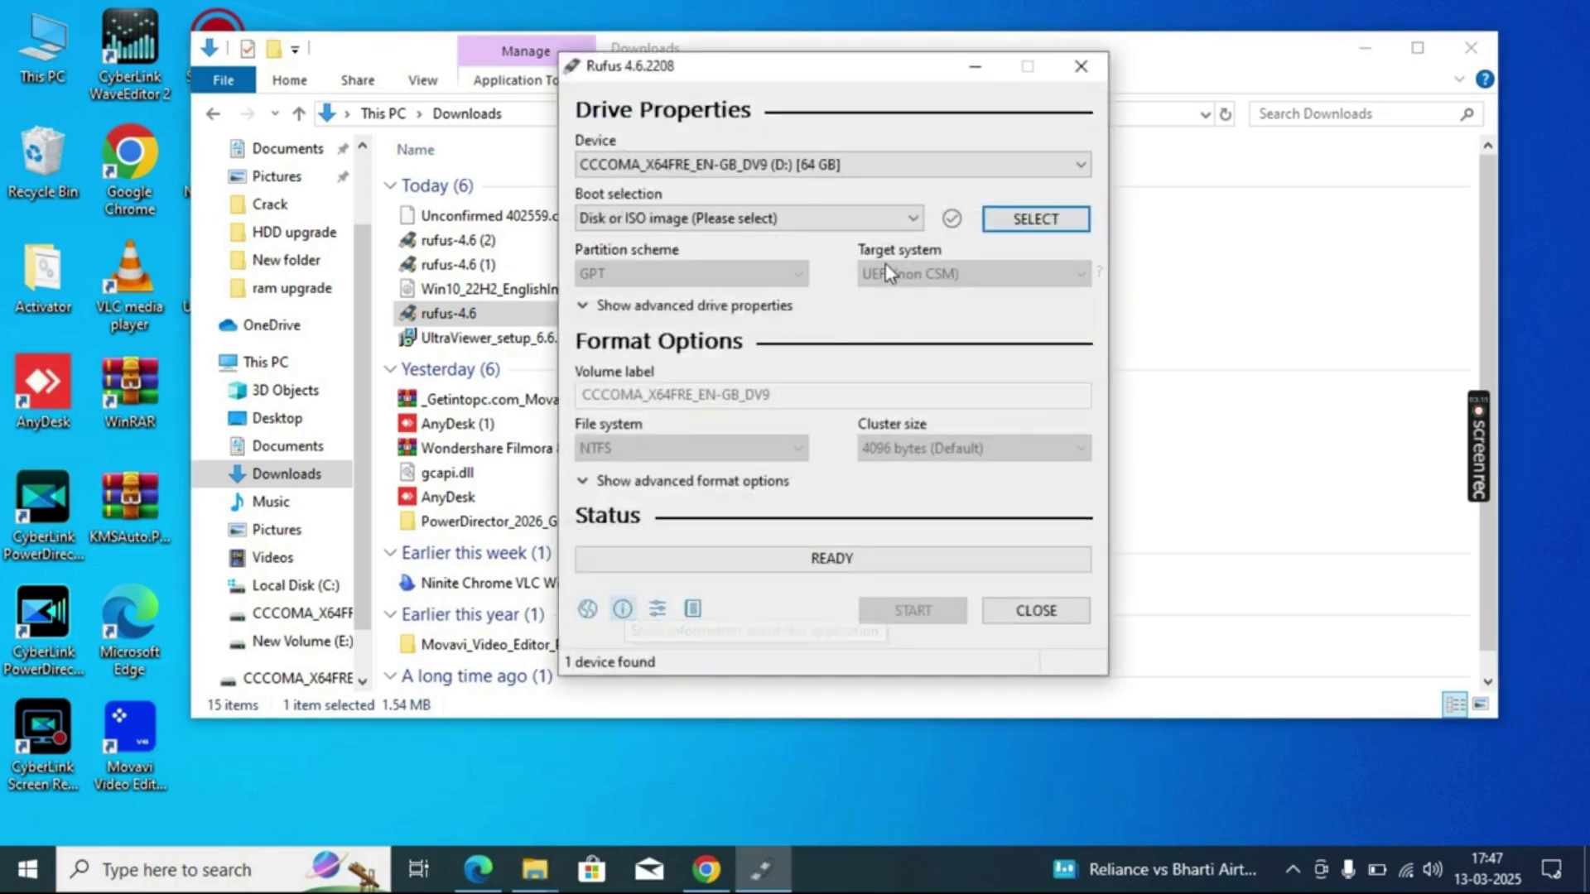
# - Keep the 64 GB D: drive as the device and load Win10_22H2_EnglishInternational_x64v1 as the boot image
pyautogui.click(1000, 161)
pyautogui.click(1000, 161)
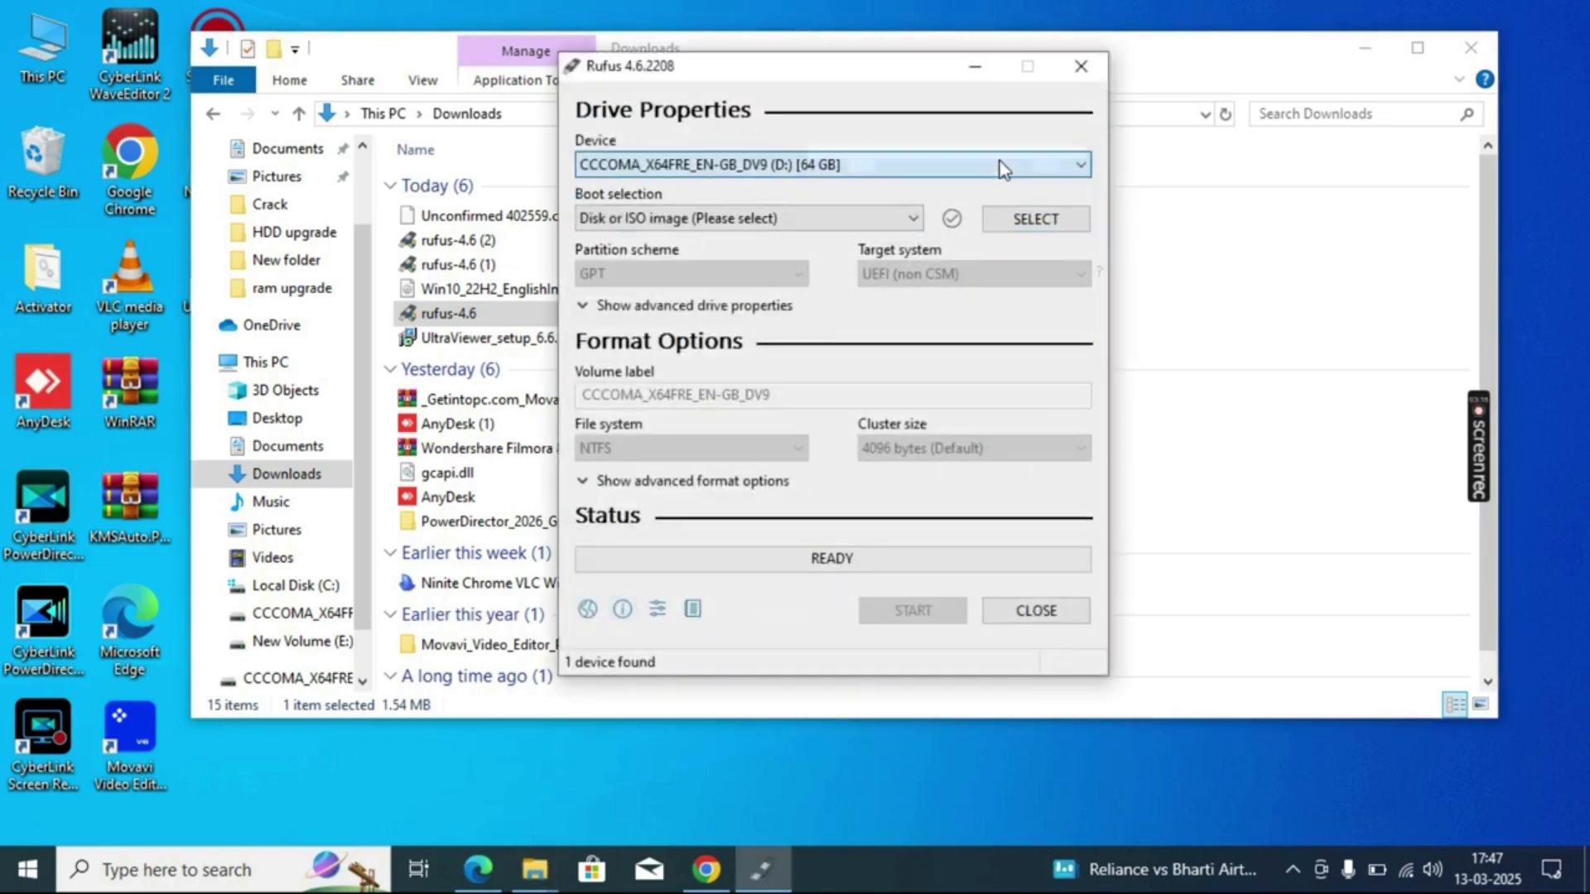
pyautogui.click(873, 220)
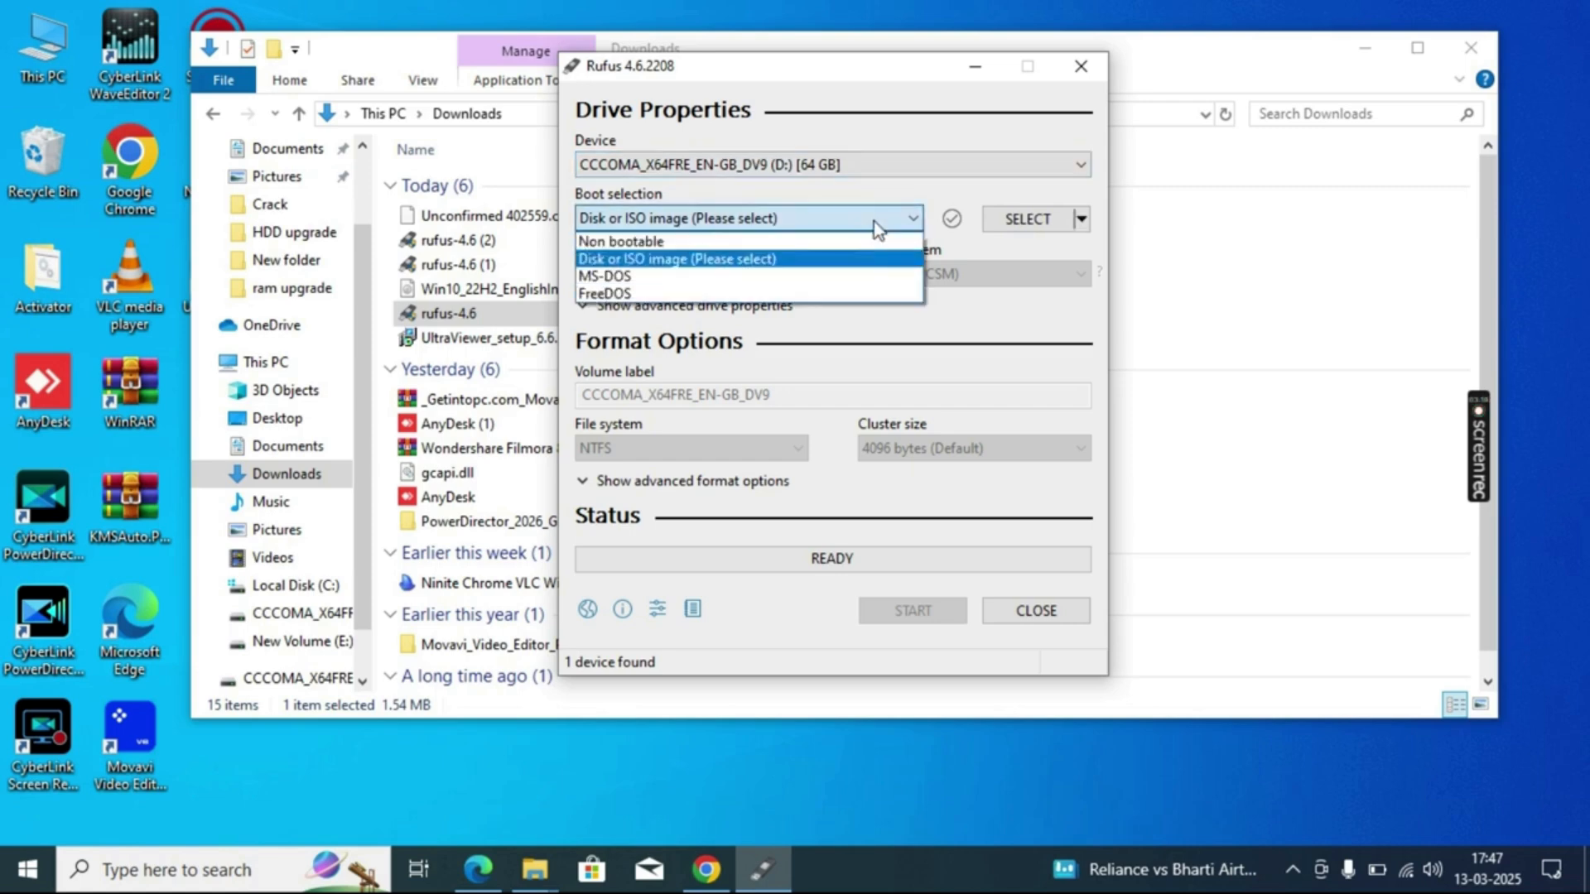
pyautogui.click(1015, 223)
pyautogui.click(1014, 220)
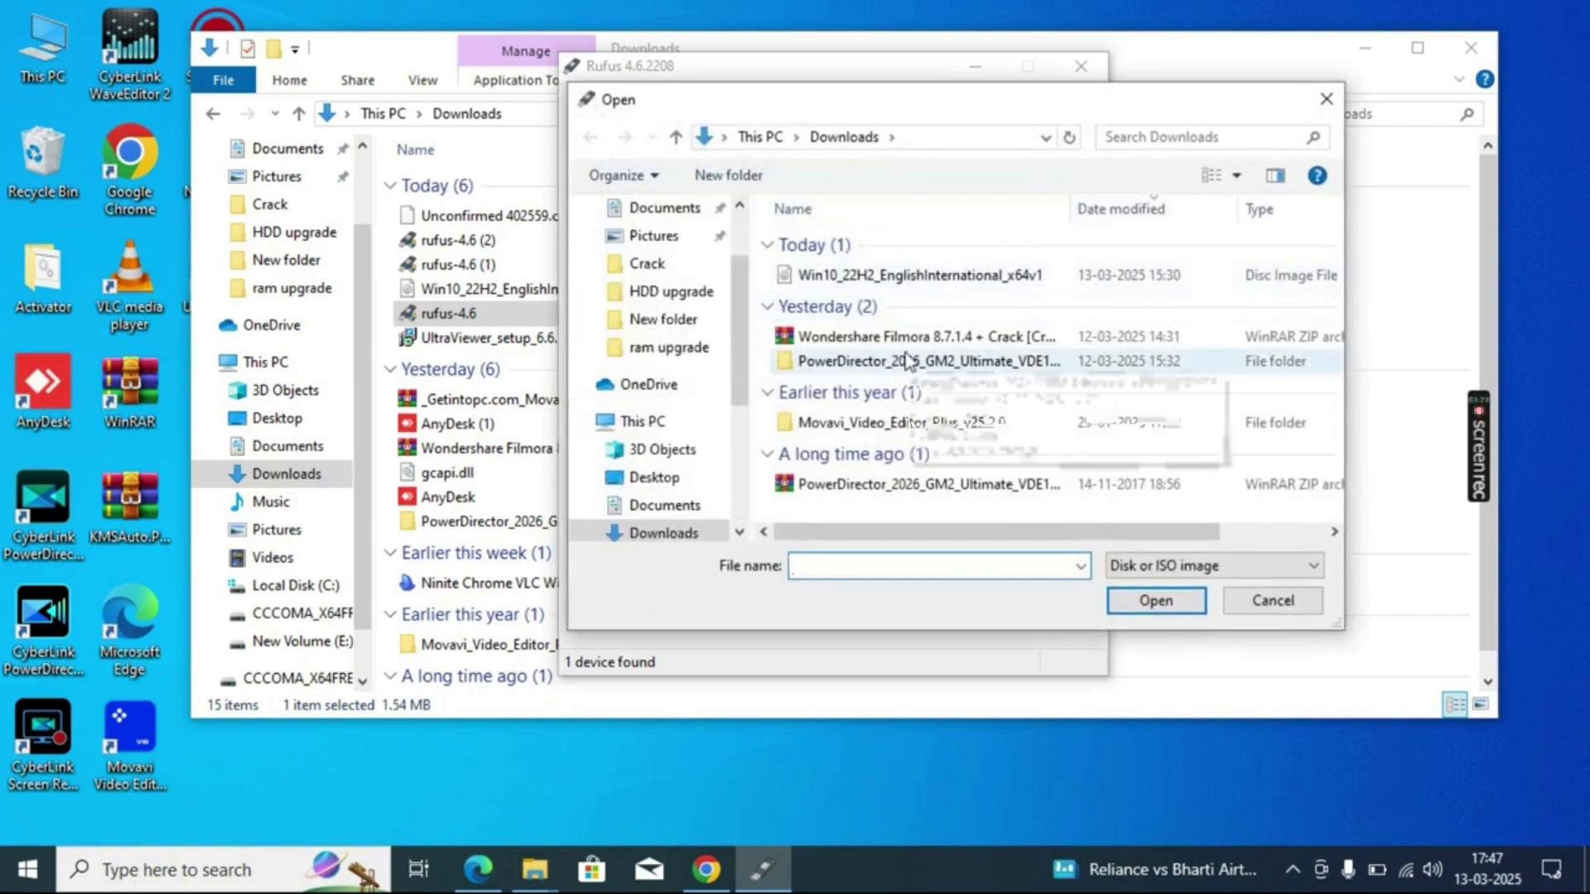
pyautogui.click(902, 278)
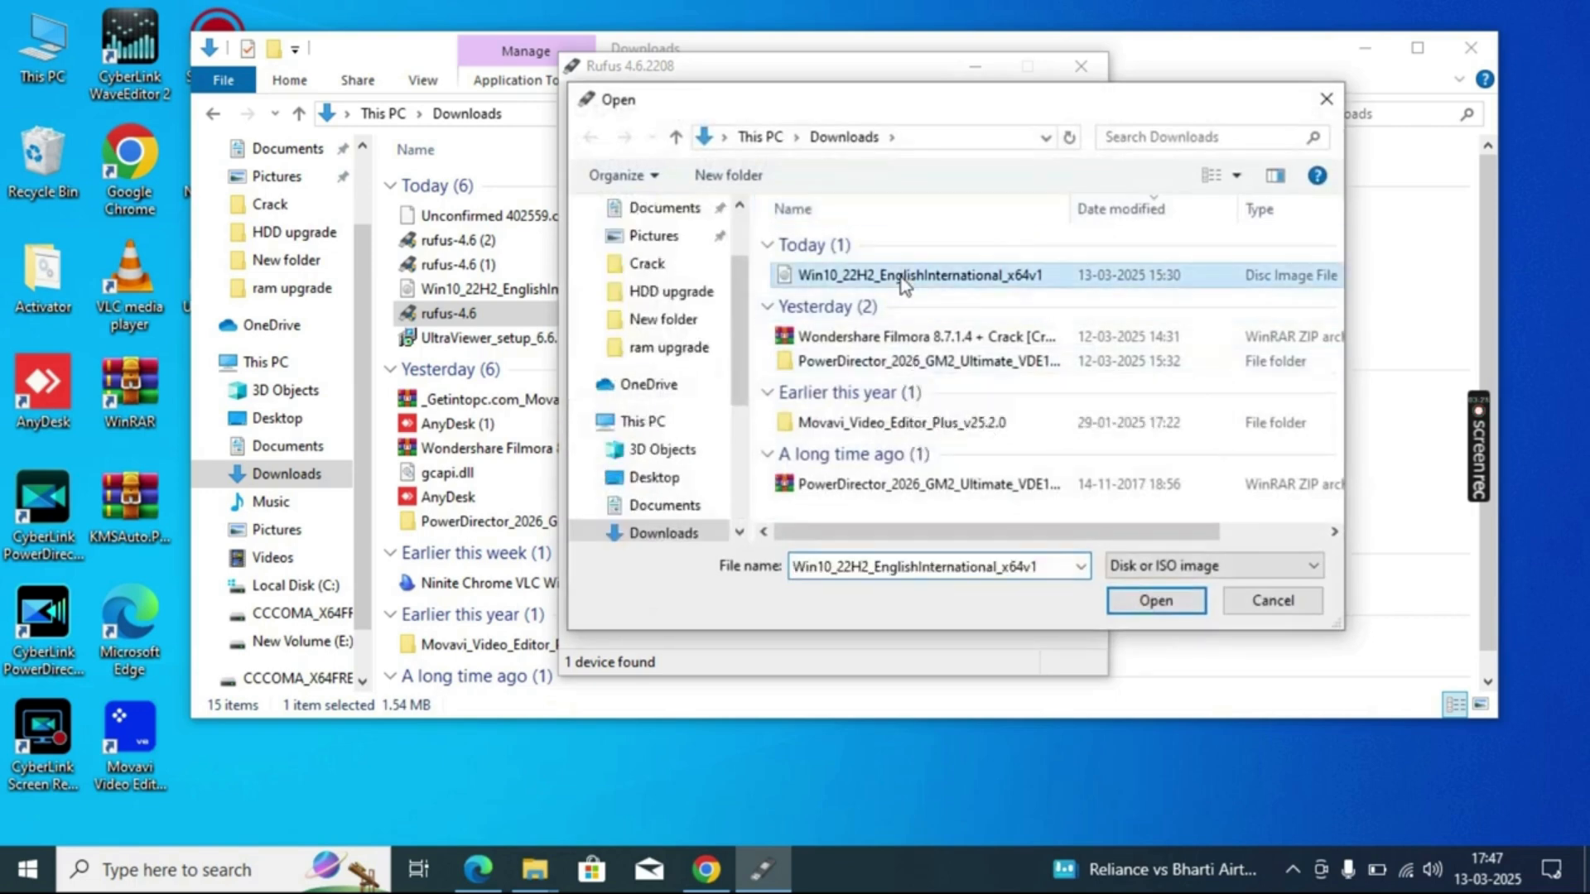
pyautogui.click(1132, 600)
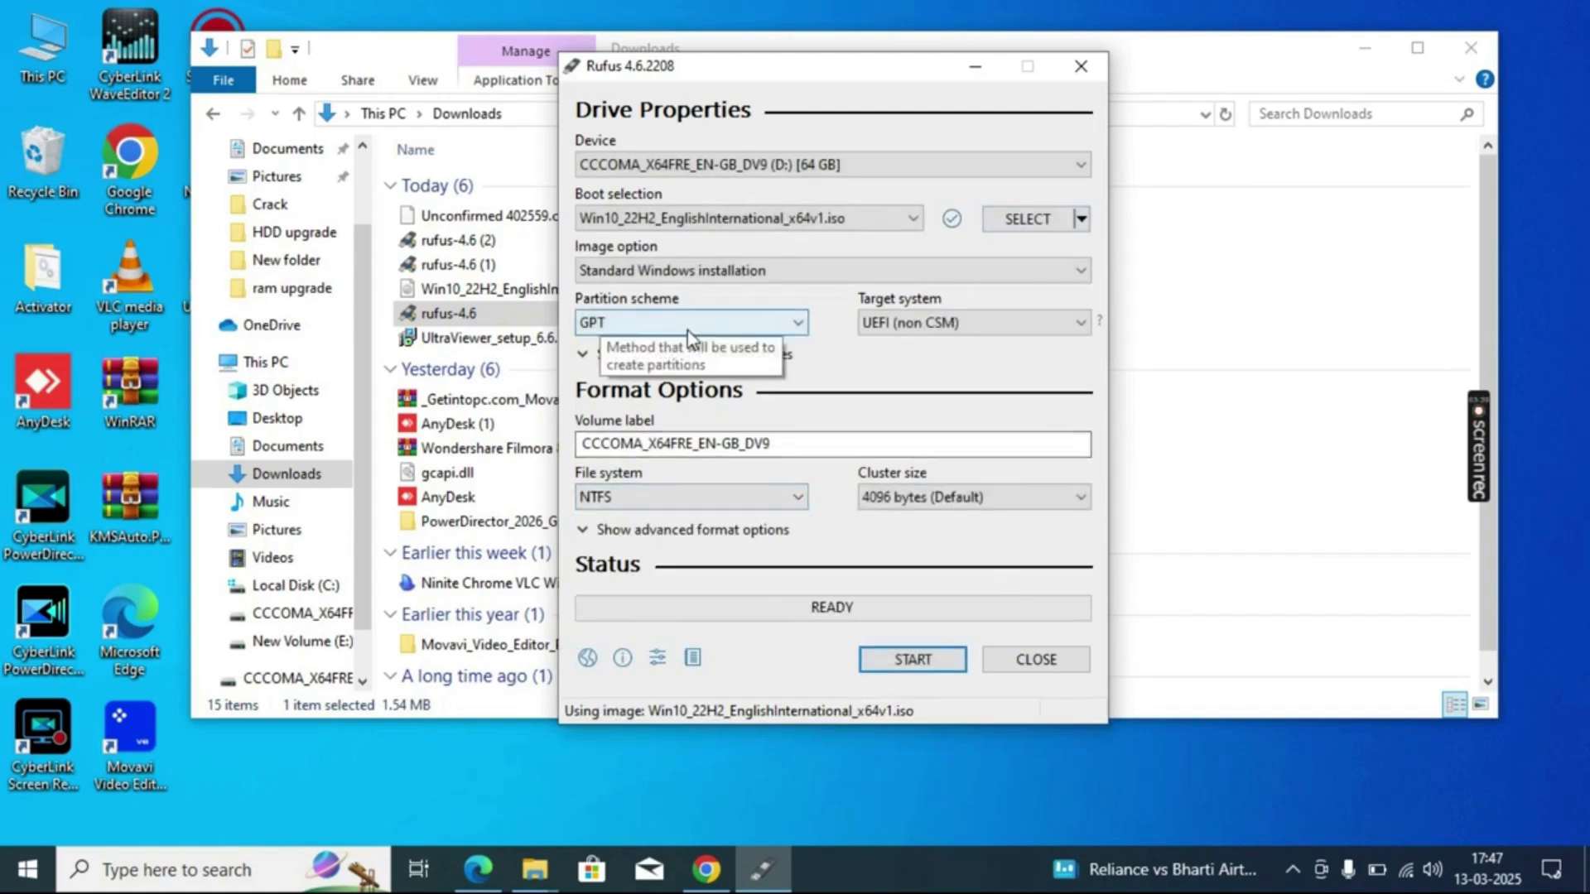
# - Start creating the bootable drive with no Windows customization options, accepting the revoked bootloader and data destruction warnings
pyautogui.click(892, 664)
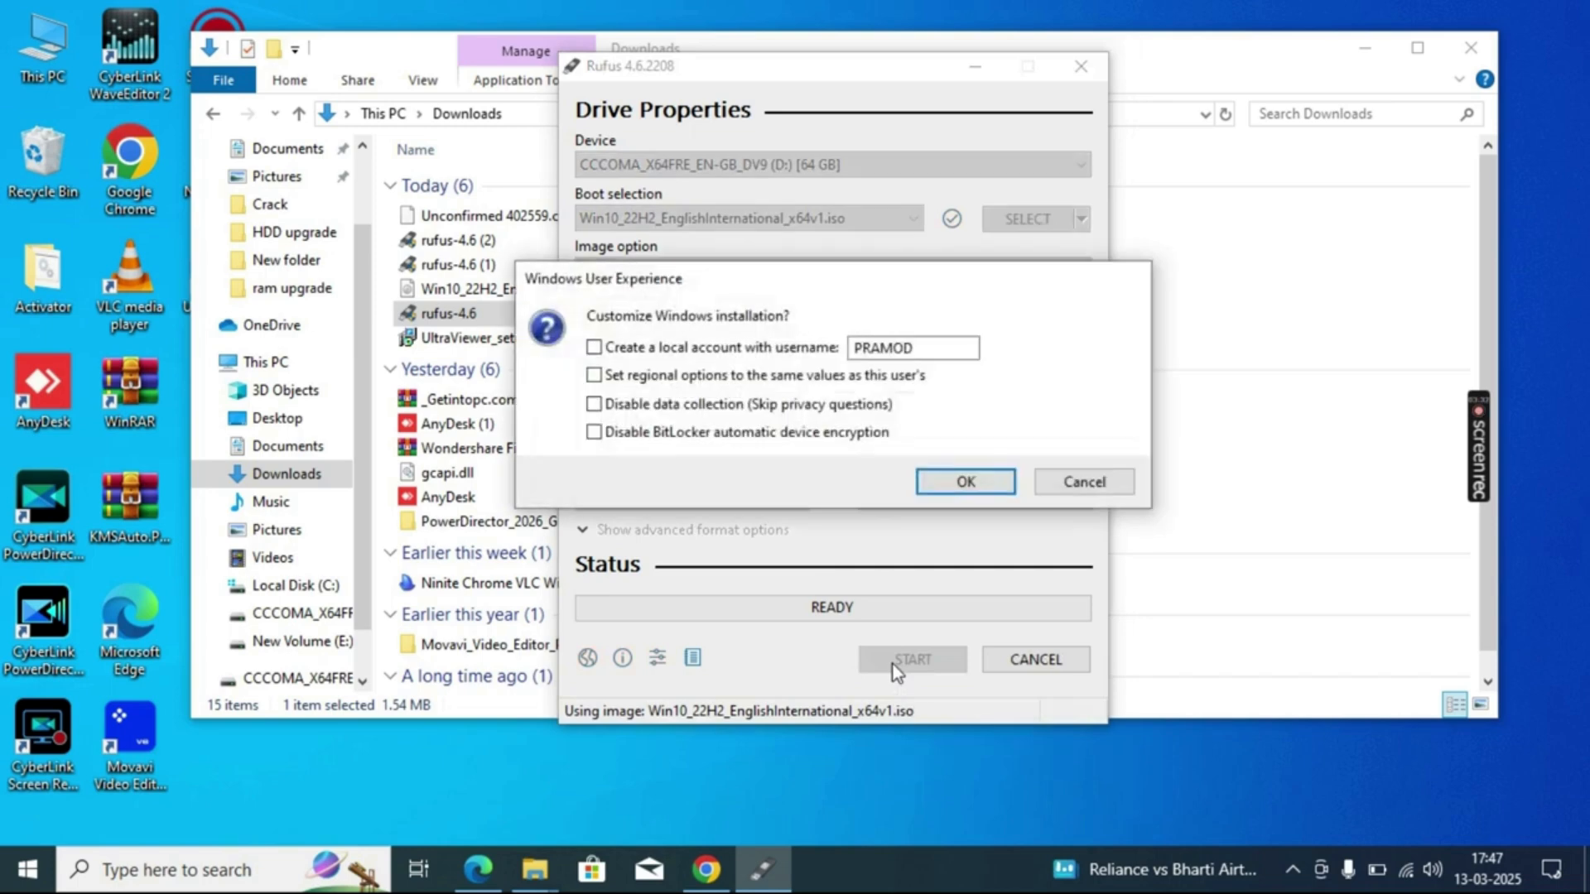
pyautogui.click(960, 492)
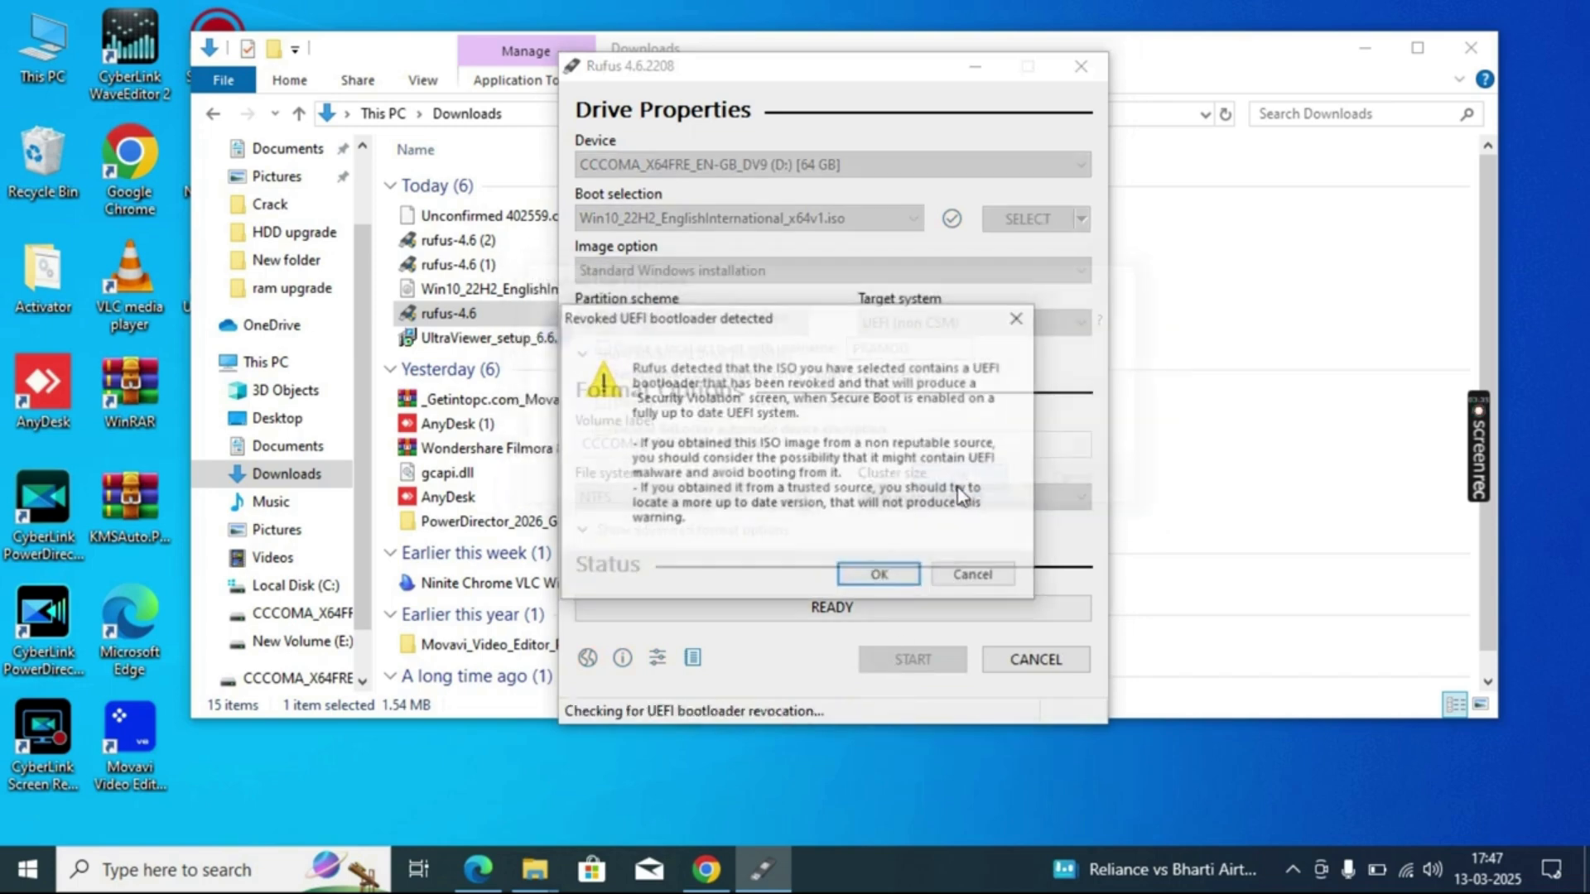
pyautogui.click(883, 579)
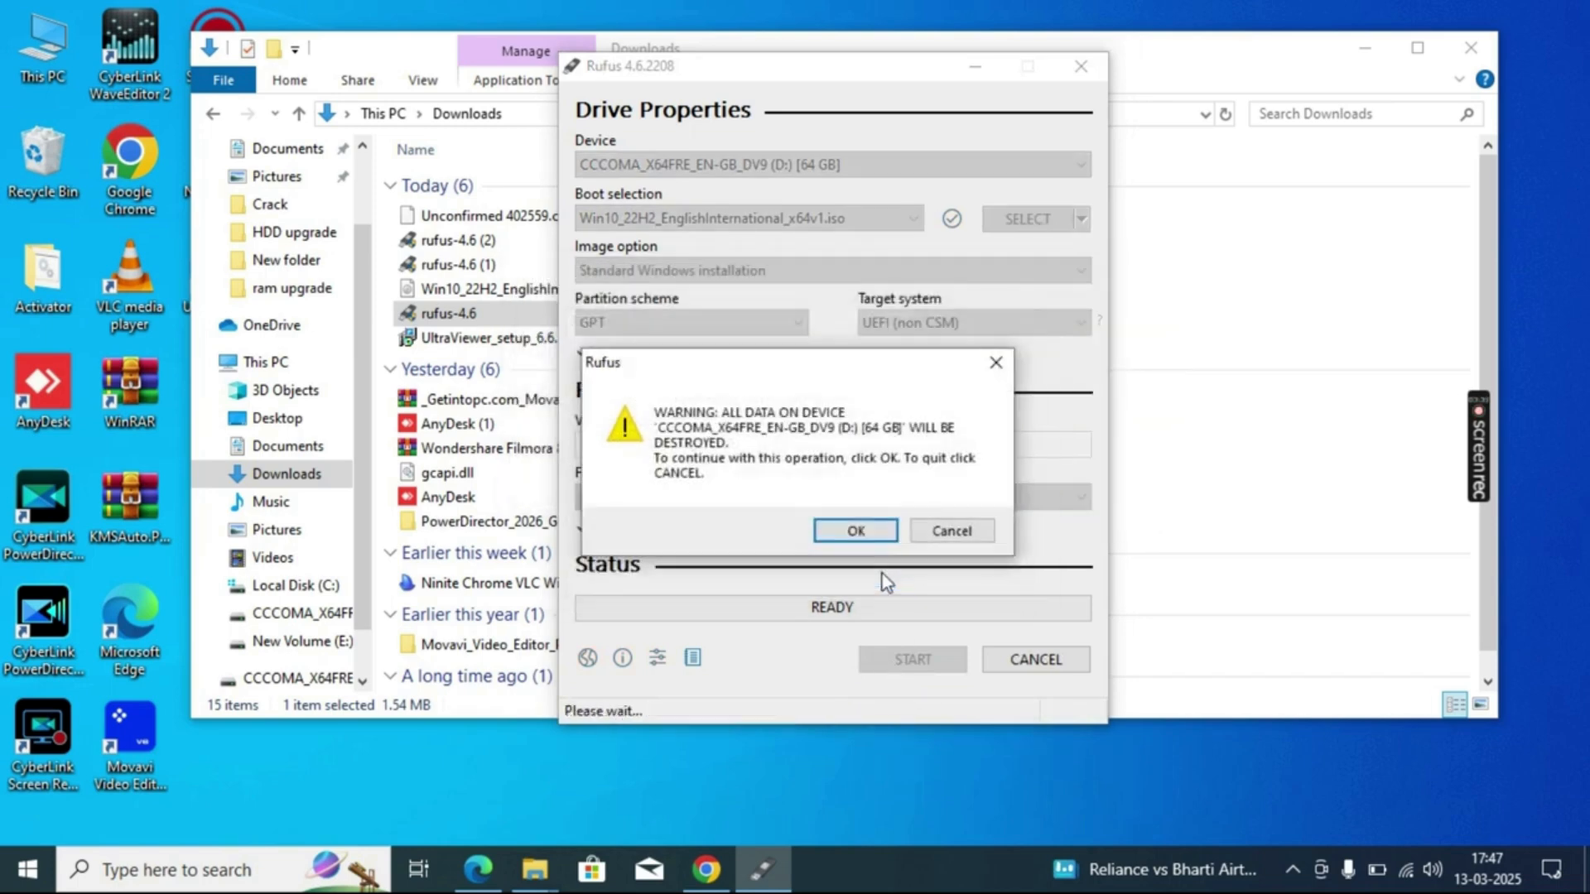
pyautogui.click(854, 536)
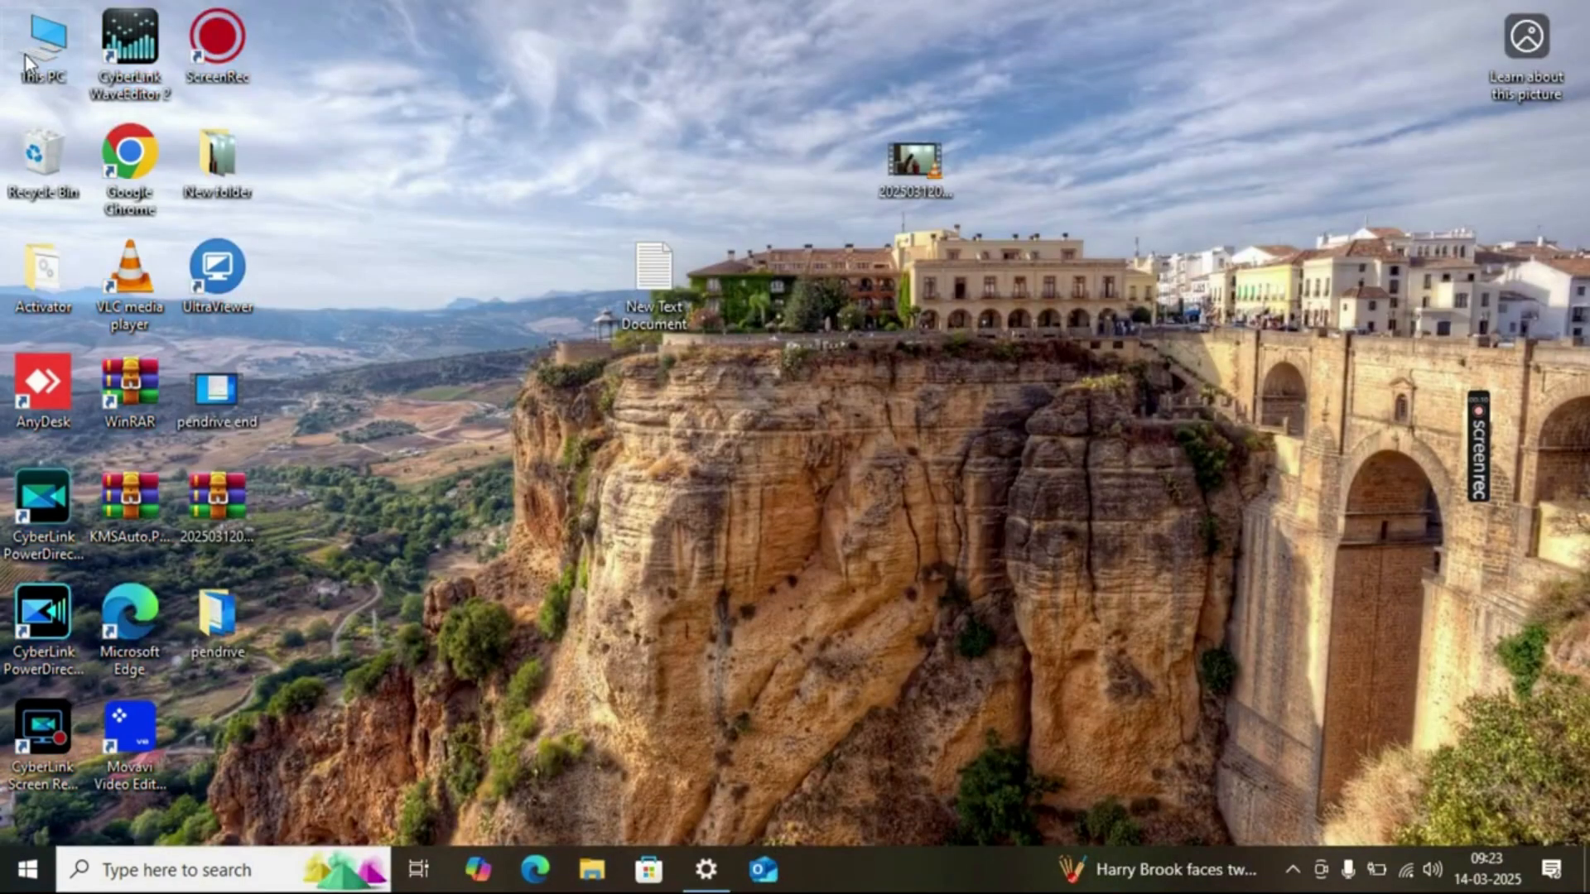
# - Open the CCCOMA_X64FRE_EN-GB_DV9 (D:) drive from This PC to examine the Windows setup files on it
pyautogui.doubleClick(25, 62)
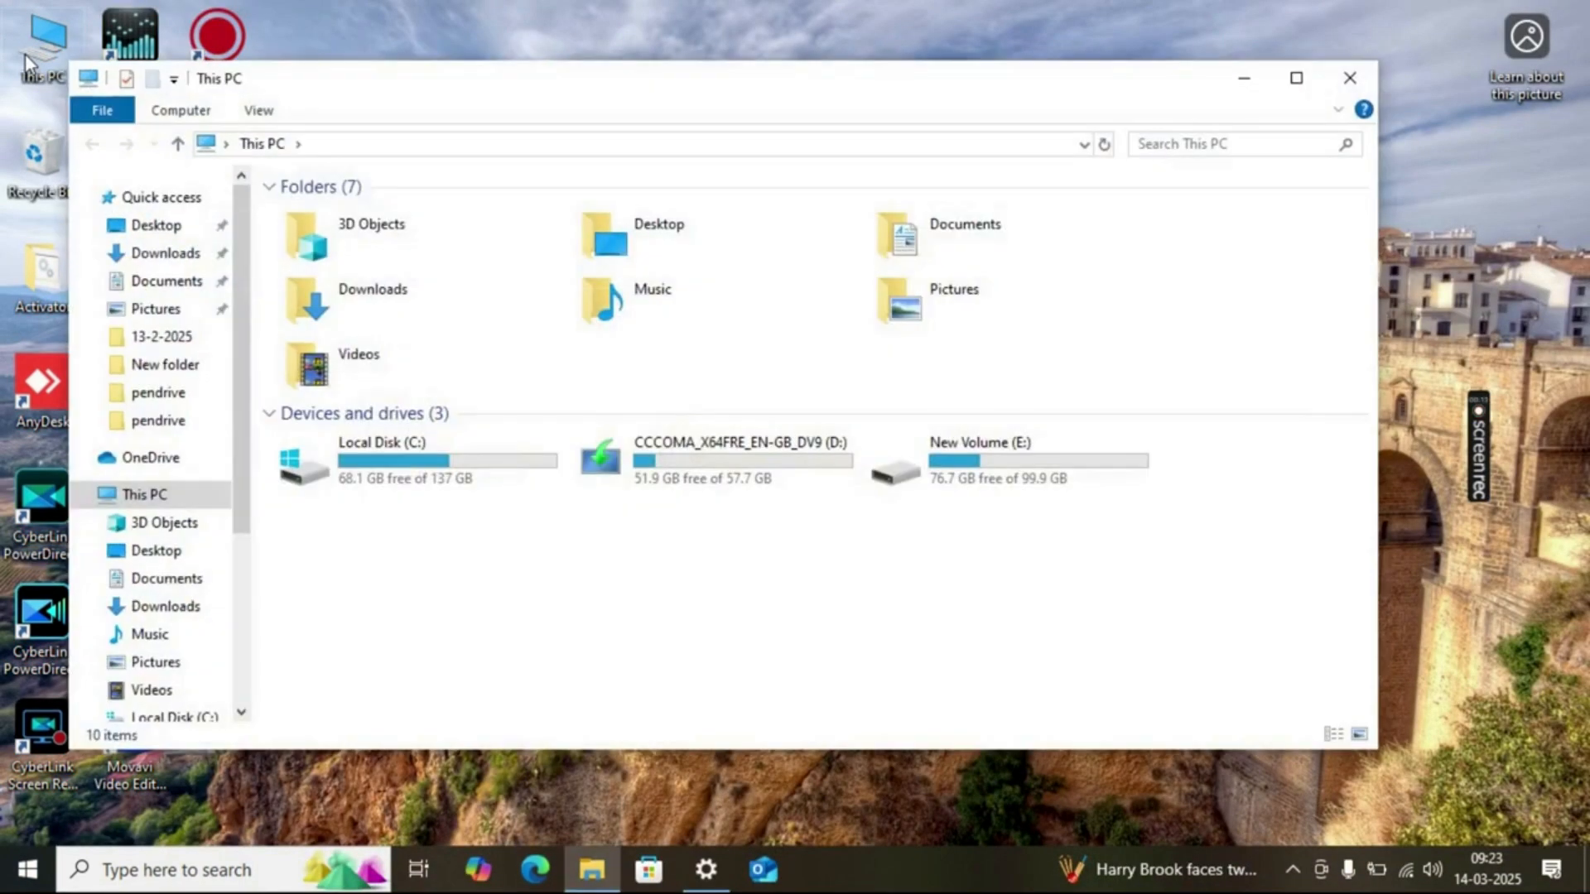
pyautogui.doubleClick(733, 469)
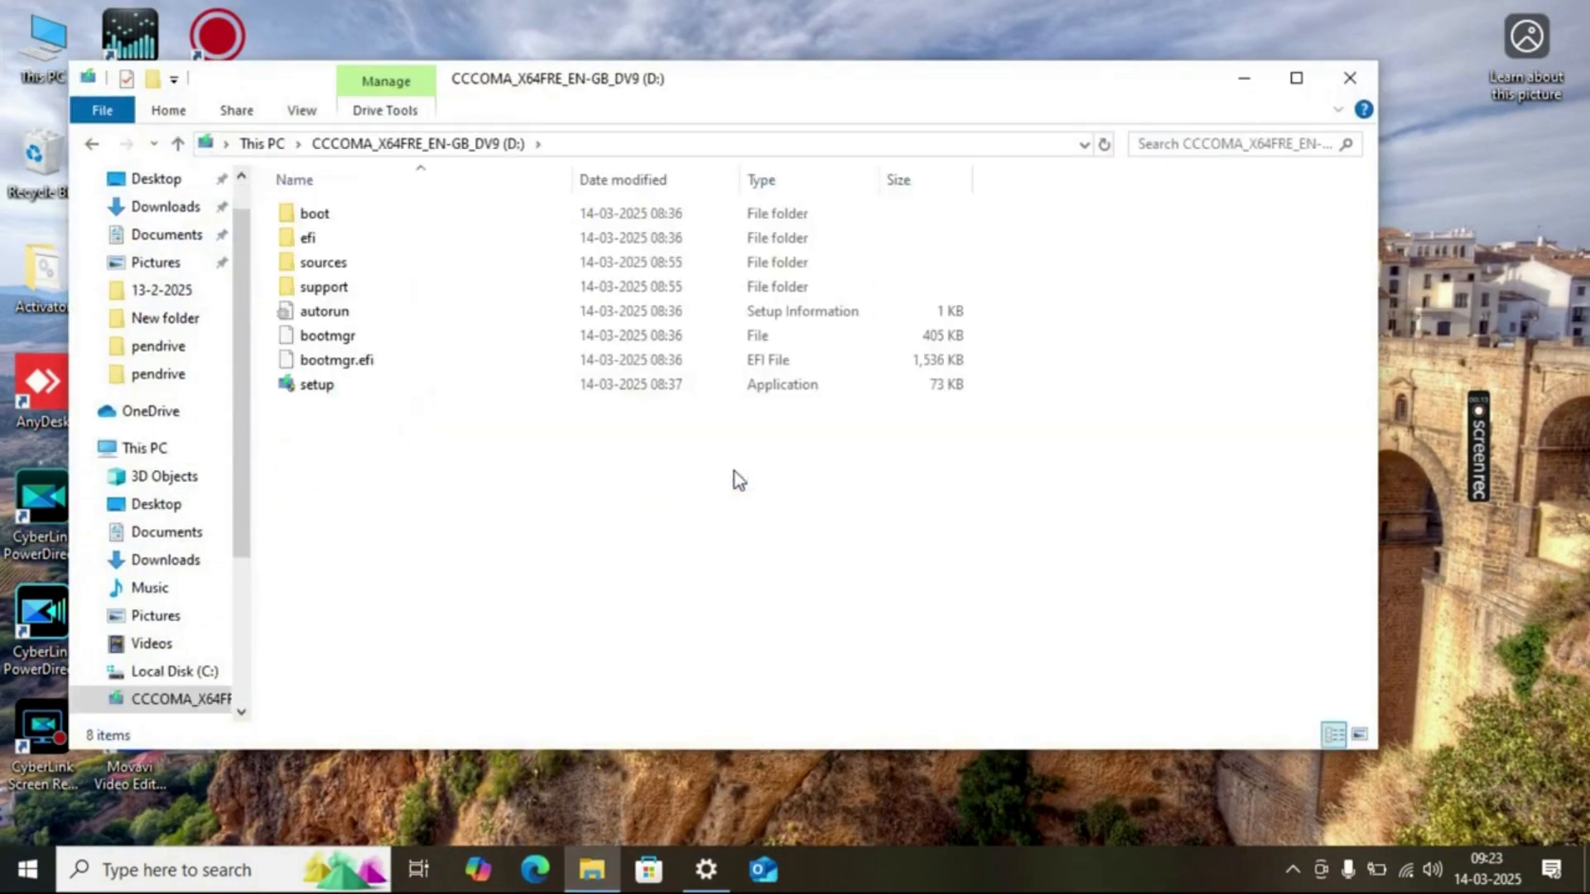